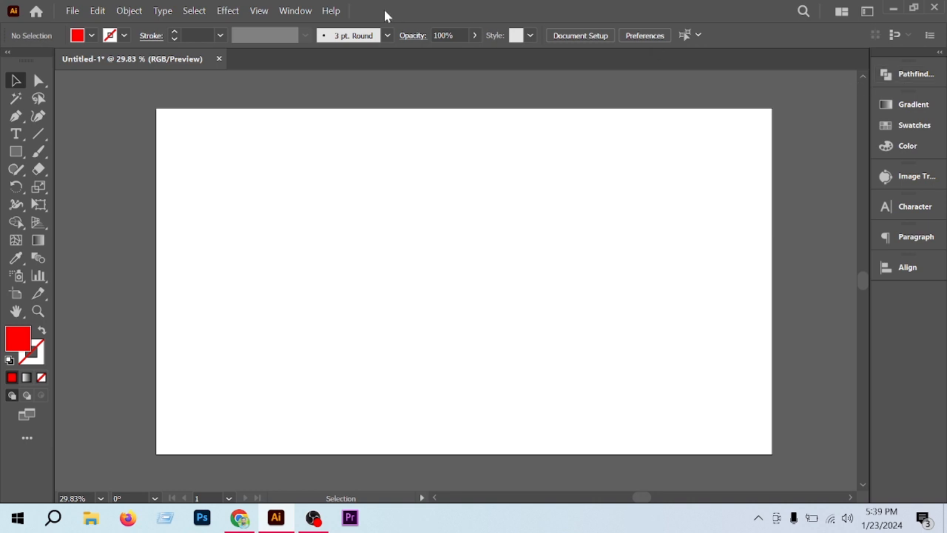
Open the Pathfinder panel and undock it so it floats over the canvas
left_click(295, 18)
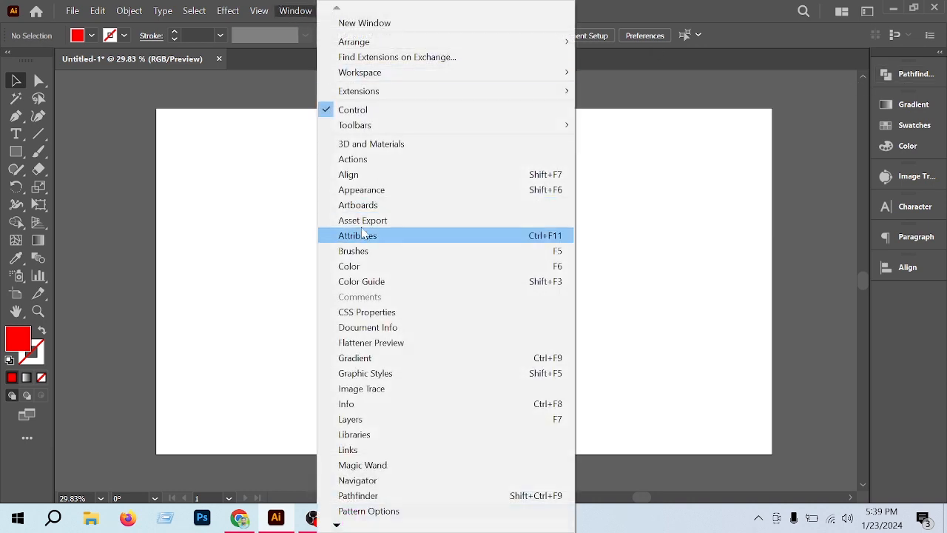
left_click(360, 496)
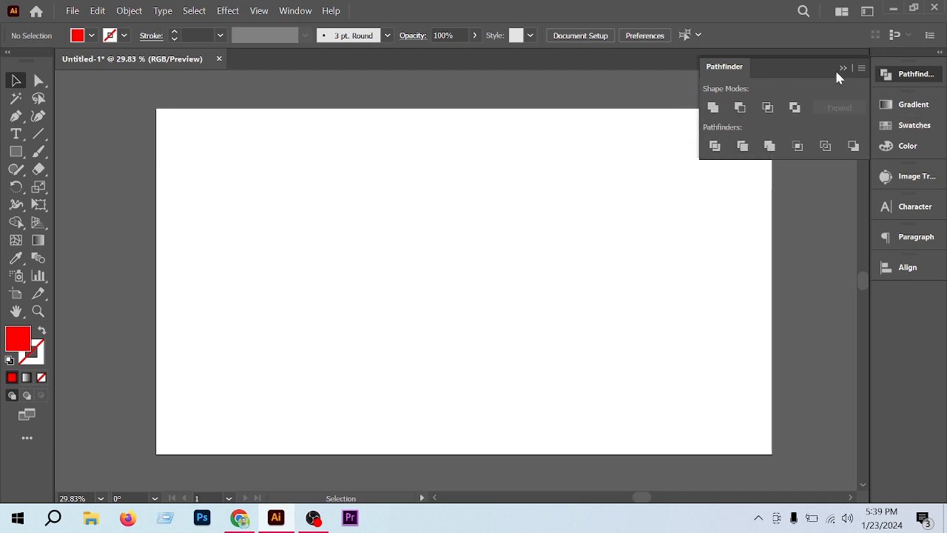
left_click_drag(766, 73, 710, 134)
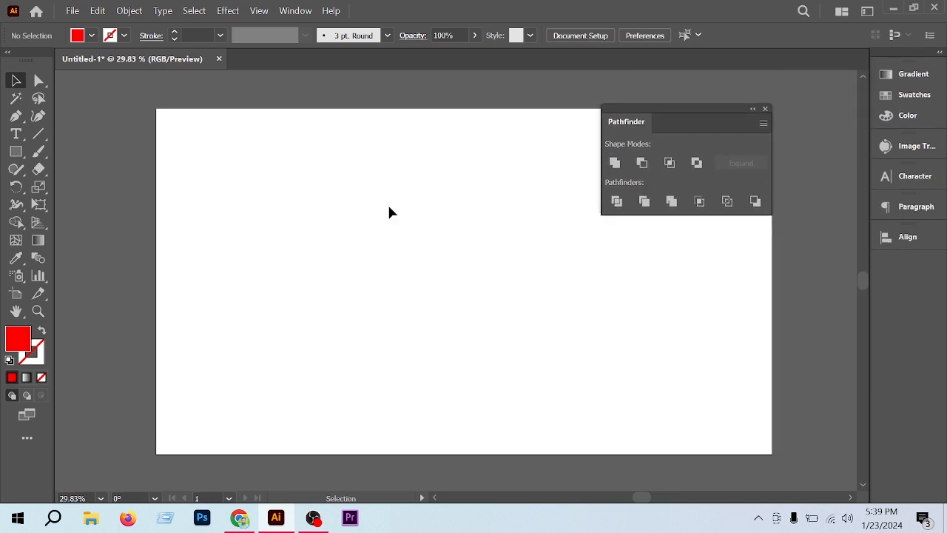
Draw a red circle with the Ellipse tool in the artboard's upper-left area and deselect it
left_click_drag(16, 151, 87, 192)
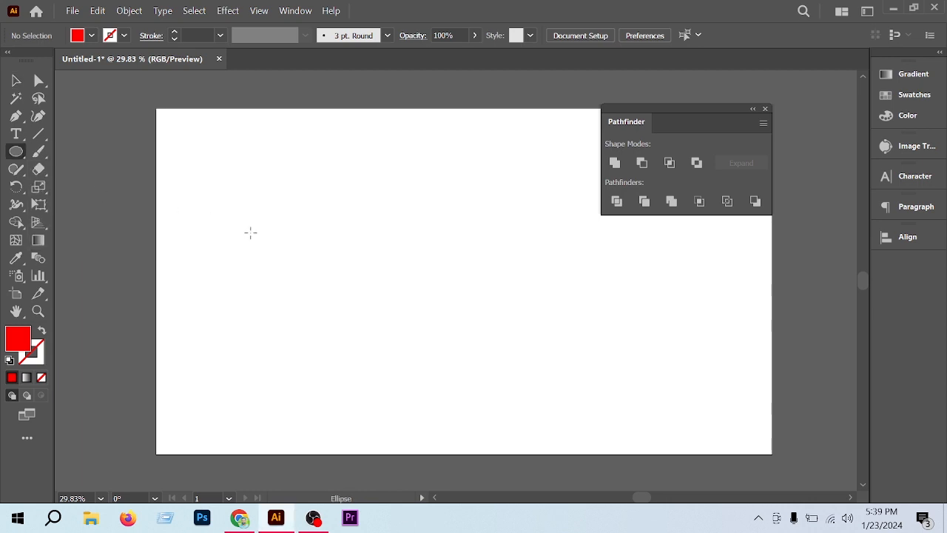
left_click_drag(288, 244, 348, 301)
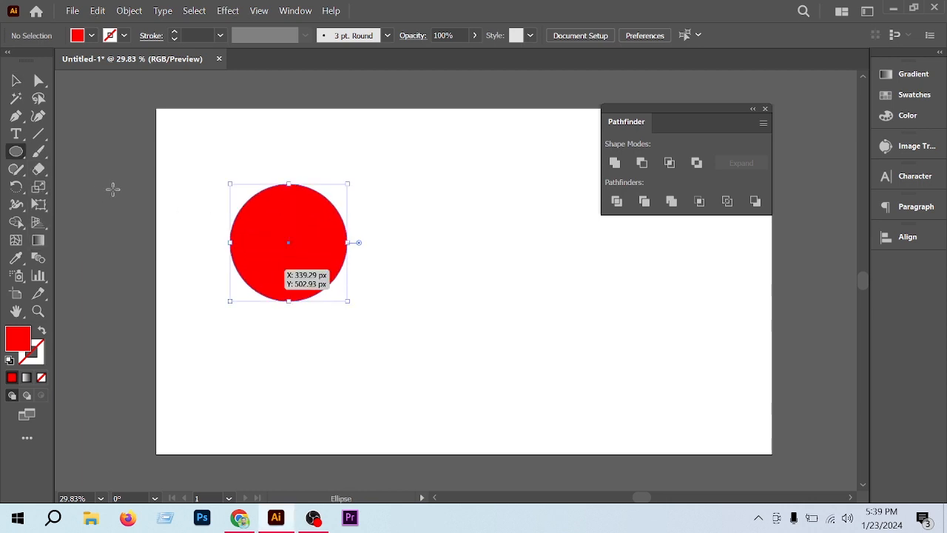
left_click(18, 82)
left_click(154, 234)
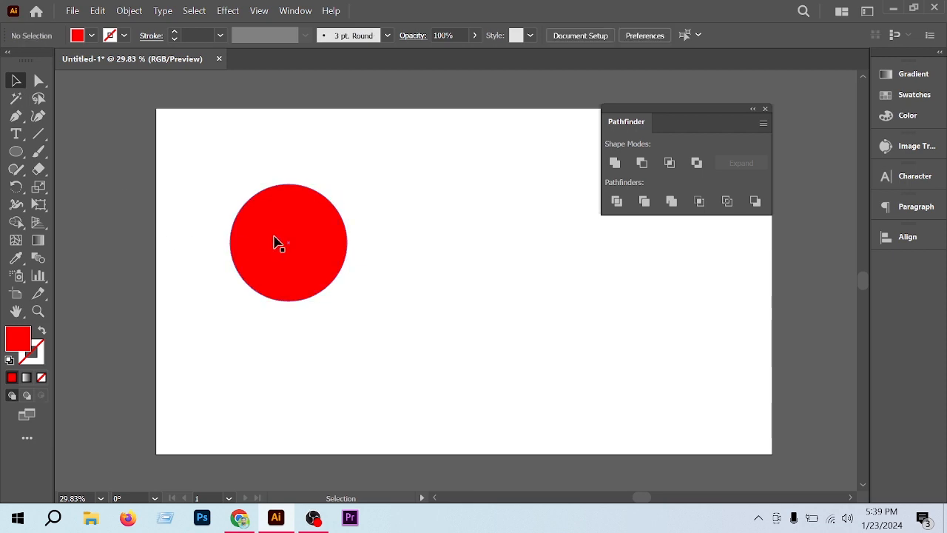
Duplicate the red circle to its right, partly overlapping the original, and fill the copy with yellow
left_click_drag(280, 253, 337, 272)
left_click(92, 35)
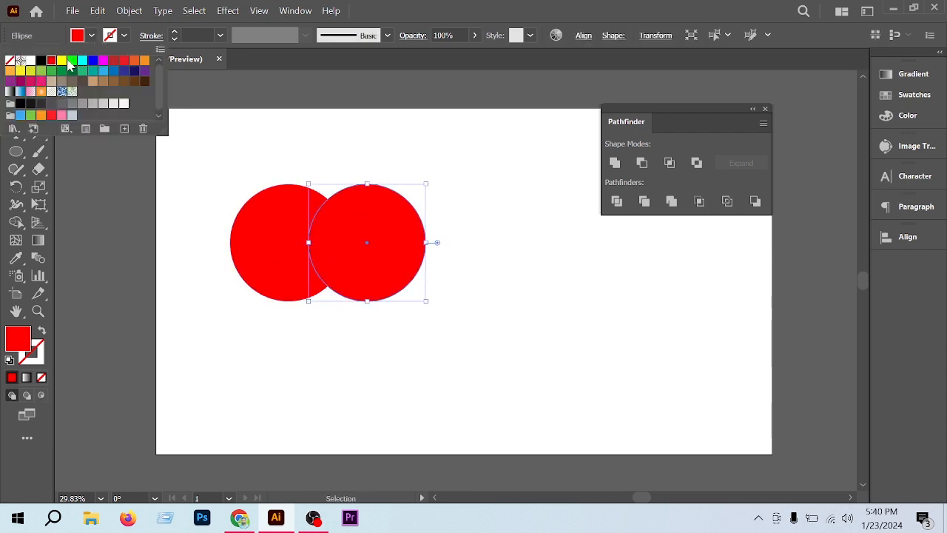
left_click(62, 60)
left_click(258, 345)
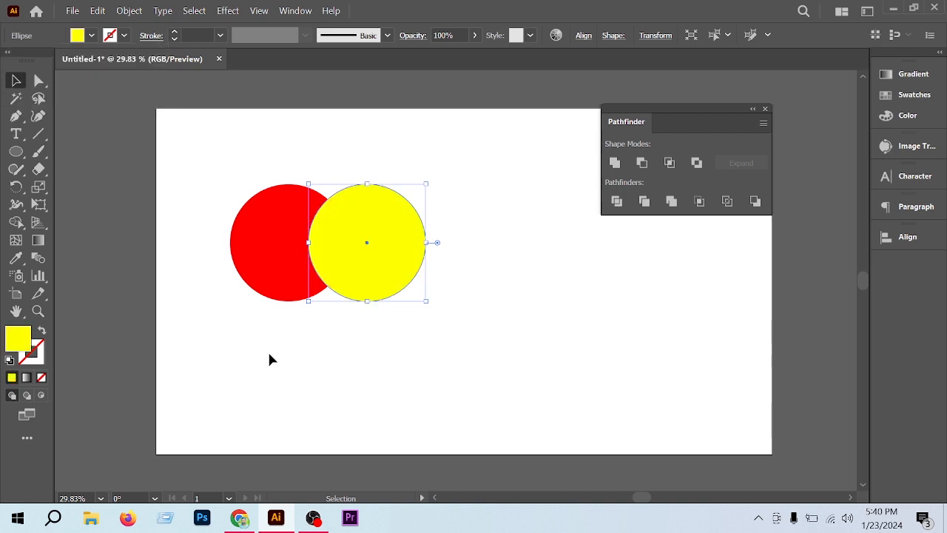
left_click(267, 350)
Duplicate the overlapping circle pair into a two-by-two grid of four pairs and move the Pathfinder panel clear of them
left_click_drag(449, 304, 447, 358)
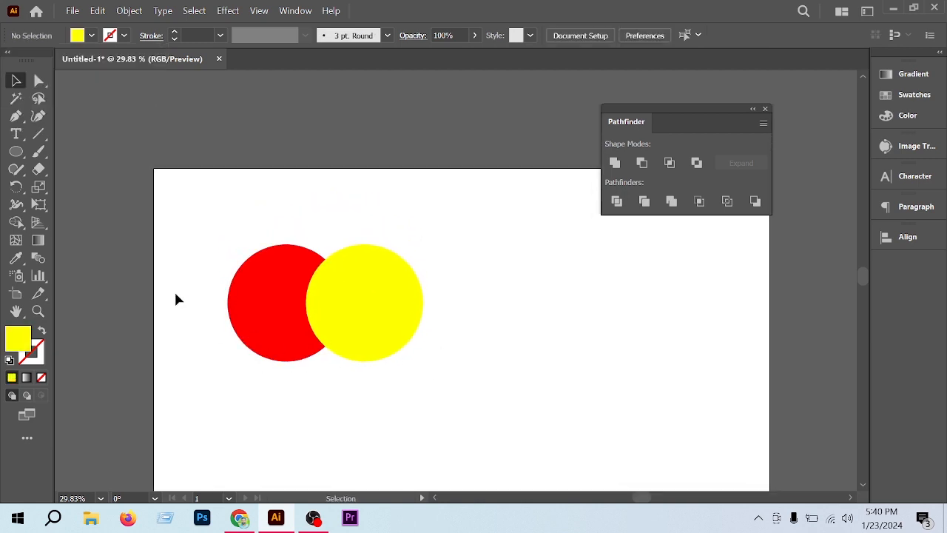
left_click_drag(176, 298, 636, 342)
left_click(575, 404)
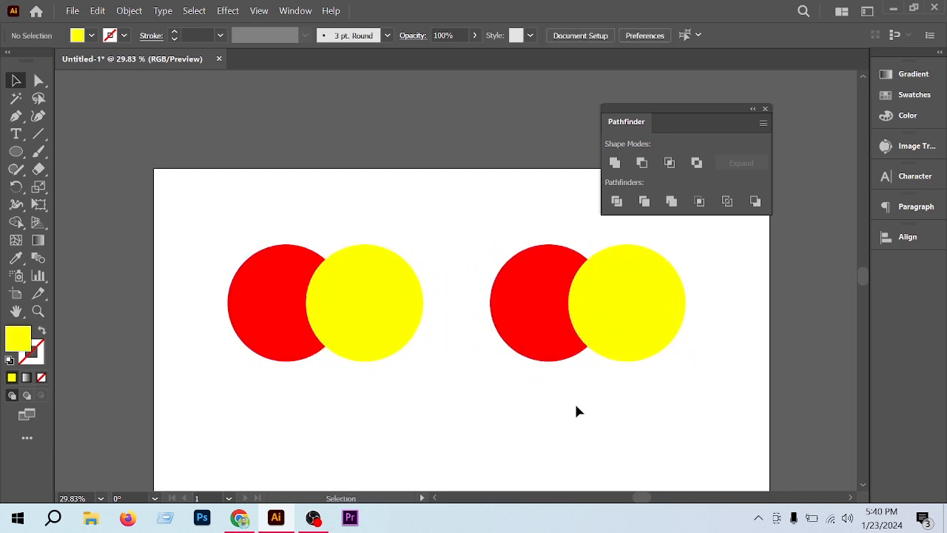
left_click_drag(572, 395, 560, 341)
left_click_drag(173, 196, 603, 400)
left_click(711, 343)
left_click_drag(201, 154, 608, 383)
left_click(709, 358)
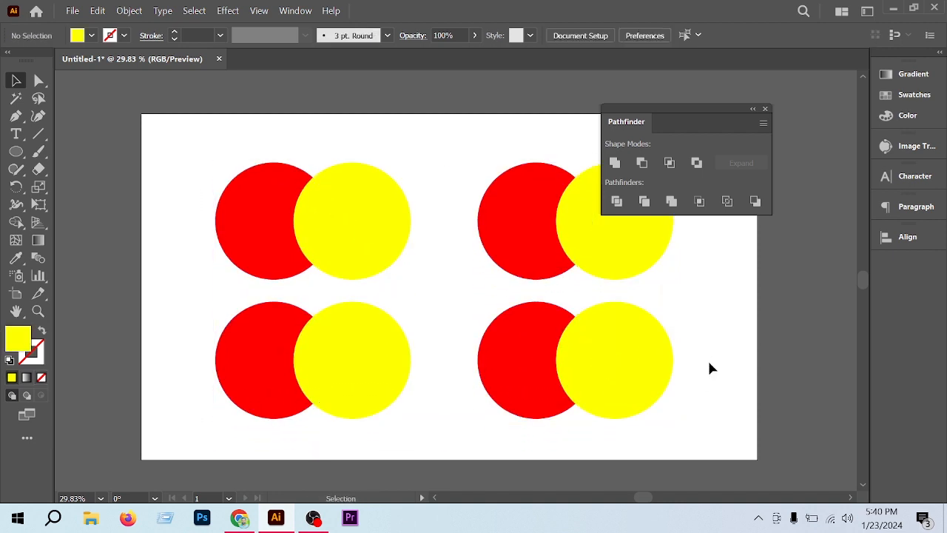
left_click_drag(674, 119, 762, 122)
left_click_drag(139, 142, 408, 243)
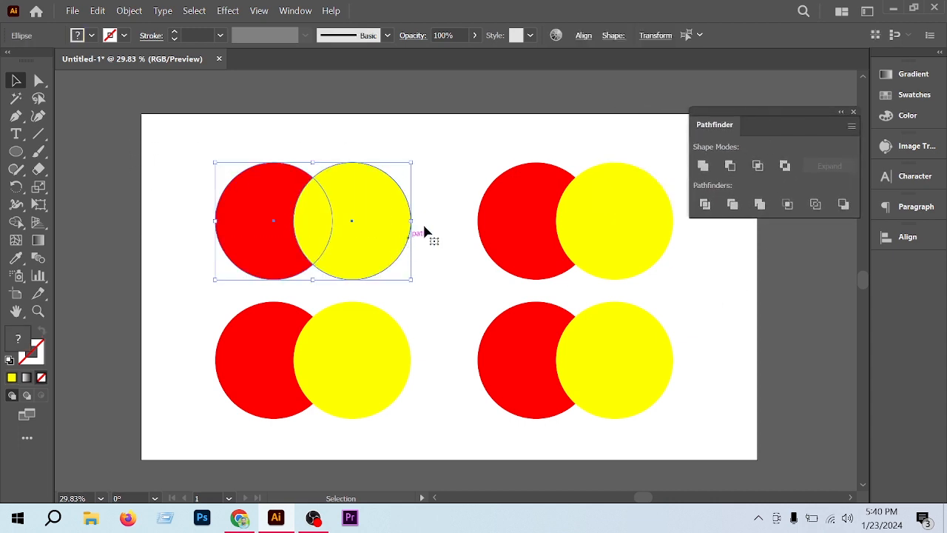
left_click(422, 232)
left_click_drag(208, 140, 416, 249)
left_click(419, 252)
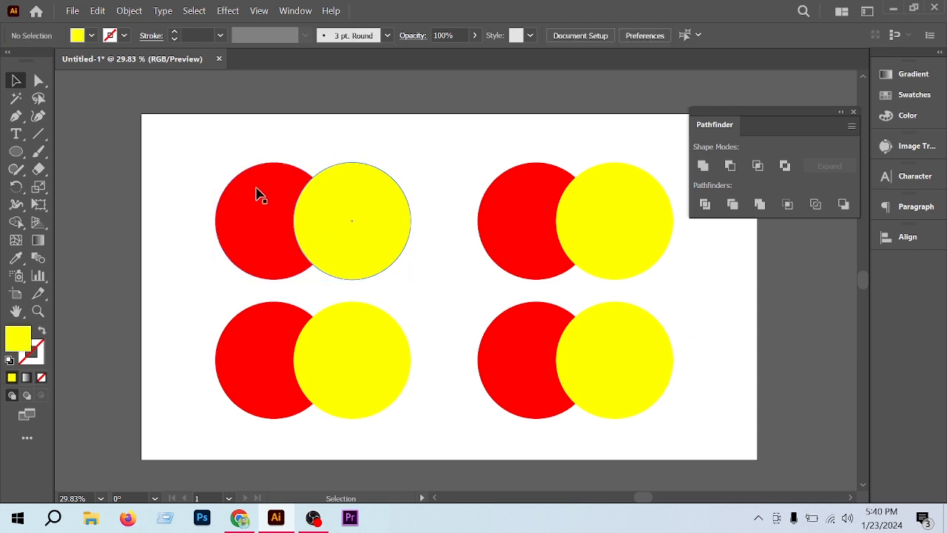
left_click_drag(191, 146, 448, 275)
left_click(448, 275)
left_click_drag(204, 139, 424, 259)
left_click(424, 264)
Merge the red and yellow circles of the upper-left pair with the Unite shape mode
left_click(248, 245)
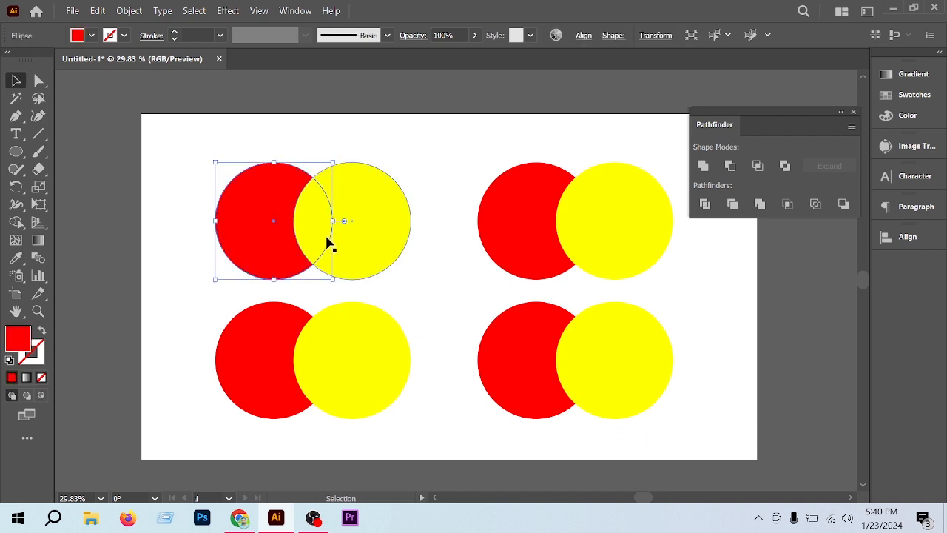
left_click(369, 227, "shift")
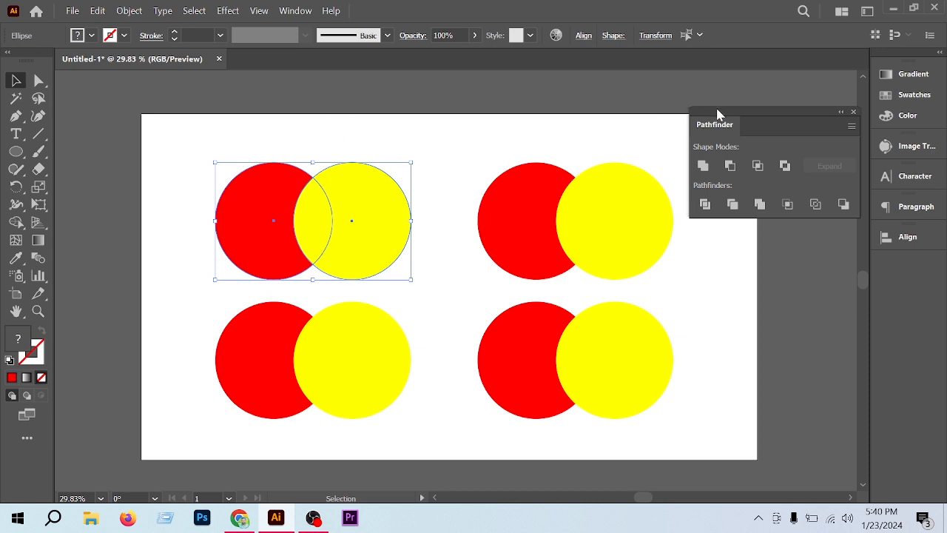
left_click_drag(733, 117, 724, 117)
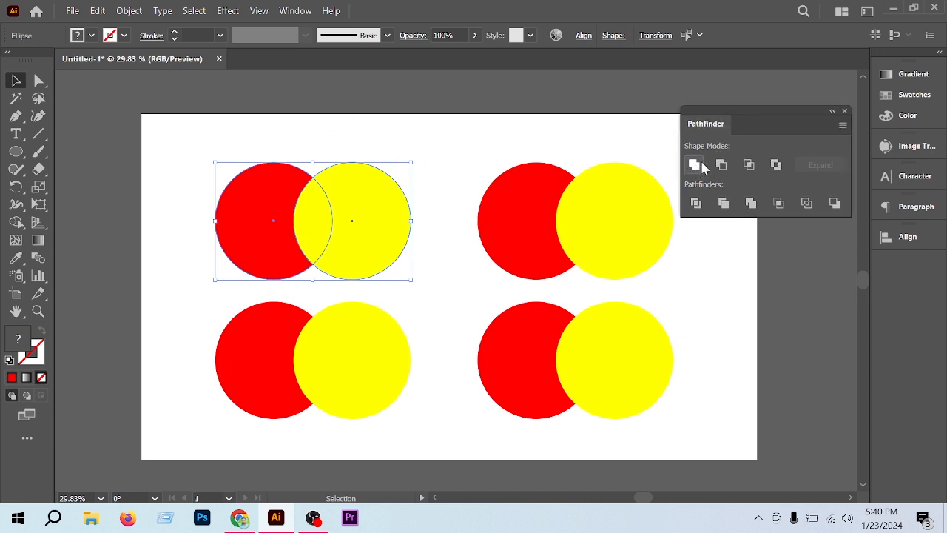
left_click(703, 165)
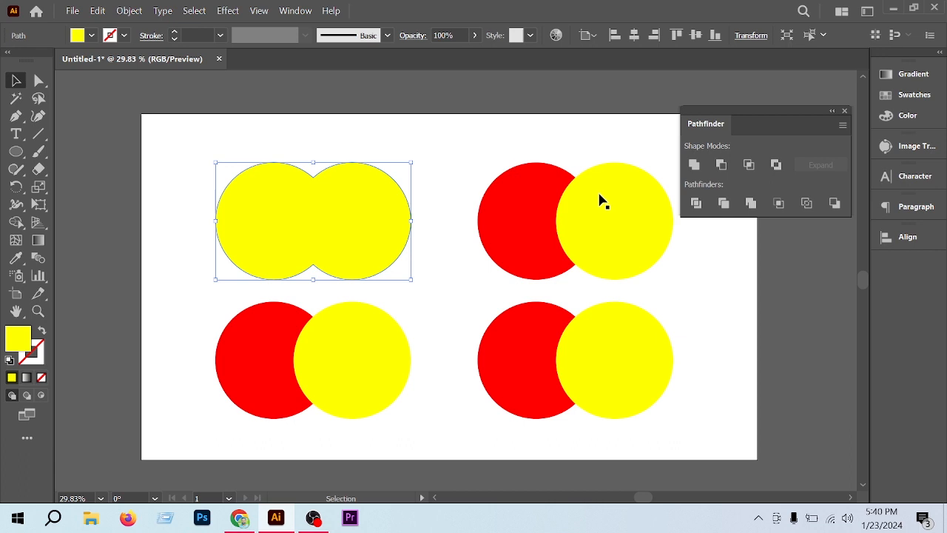
Change the fill of the united upper-left shape to orange
left_click(367, 148)
left_click_drag(376, 216, 379, 221)
left_click(328, 150)
left_click(267, 236)
left_click(90, 37)
left_click(40, 60)
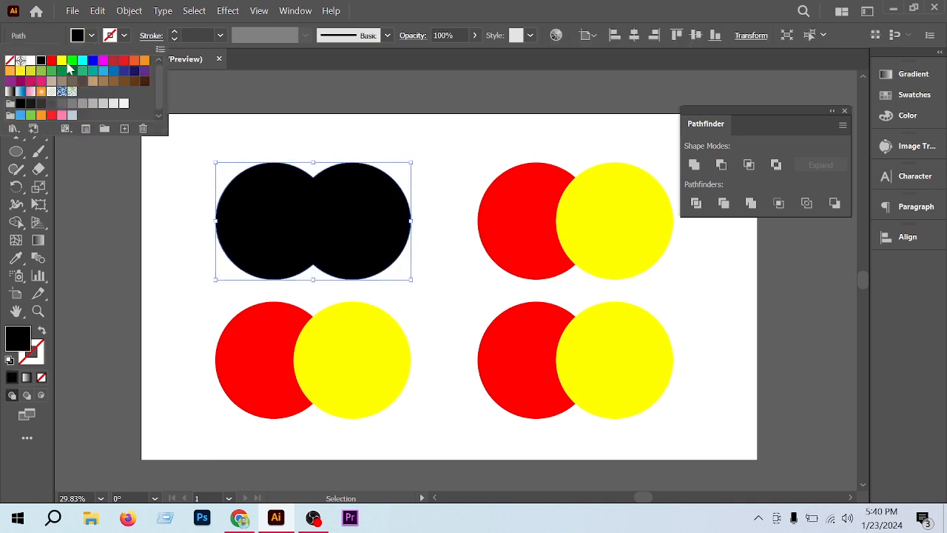
left_click(73, 62)
left_click(103, 60)
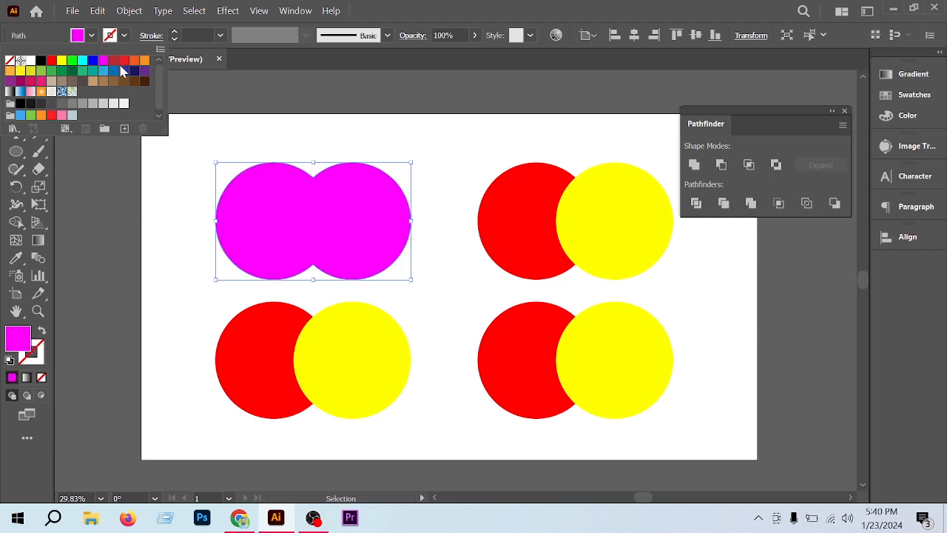
left_click(134, 62)
left_click(178, 186)
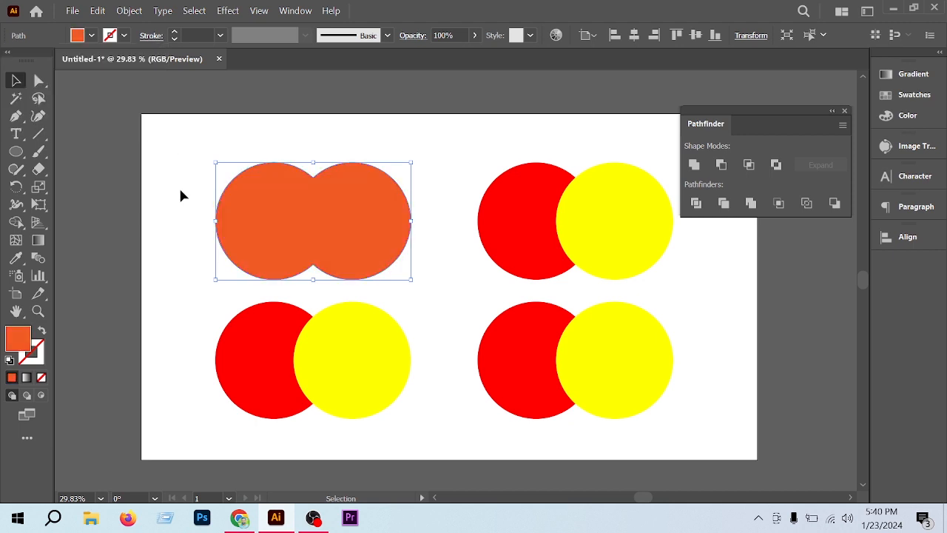
Swap the united shape's fill and stroke so only an orange outline is drawn
left_click(270, 215)
left_click(41, 331)
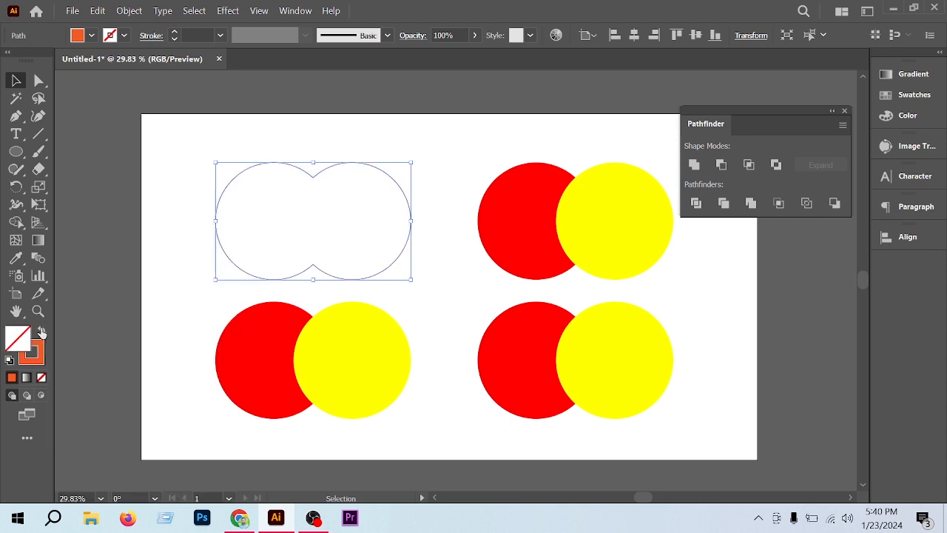
left_click(112, 286)
left_click(382, 224)
left_click(326, 210)
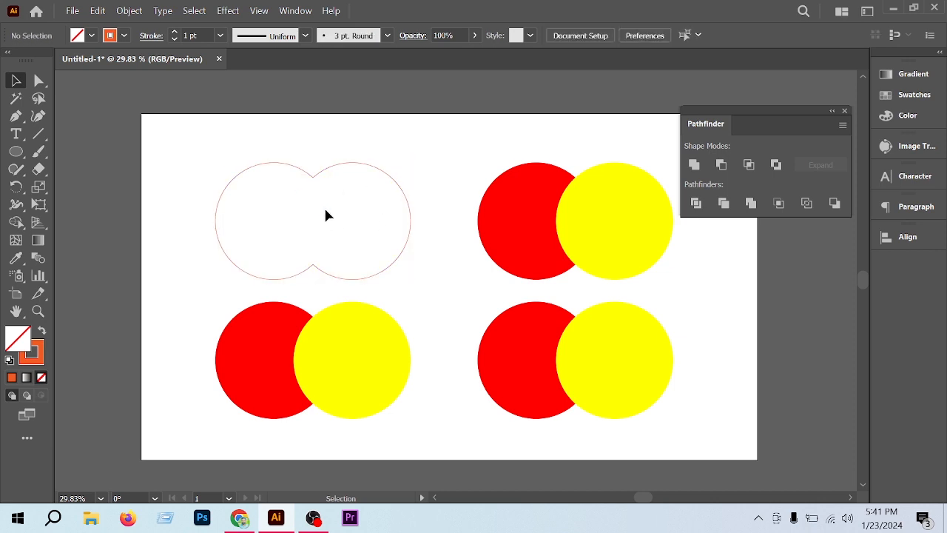
Swap fill and stroke on both circles of the upper-right pair, turning them into red and yellow outlines
left_click_drag(495, 137, 613, 216)
left_click(488, 170)
left_click(494, 206)
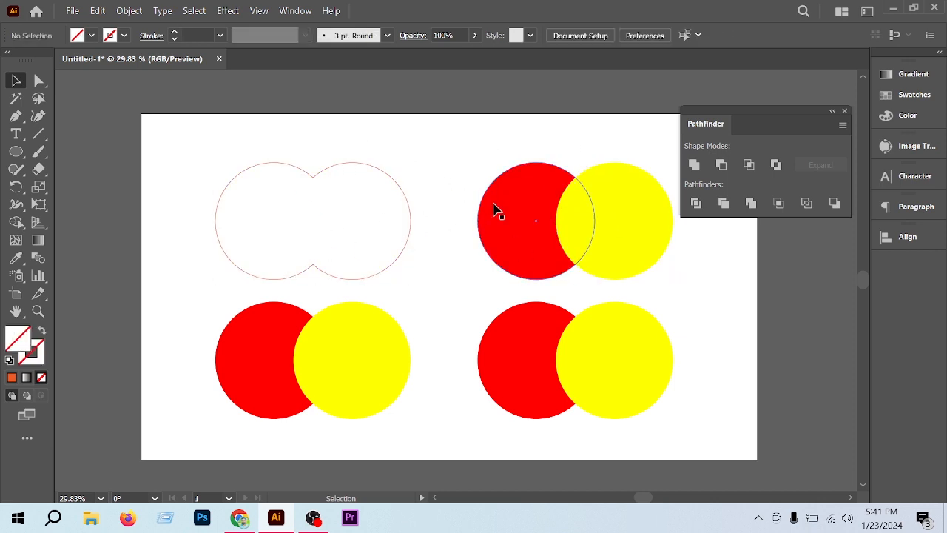
left_click(43, 333)
left_click(383, 158)
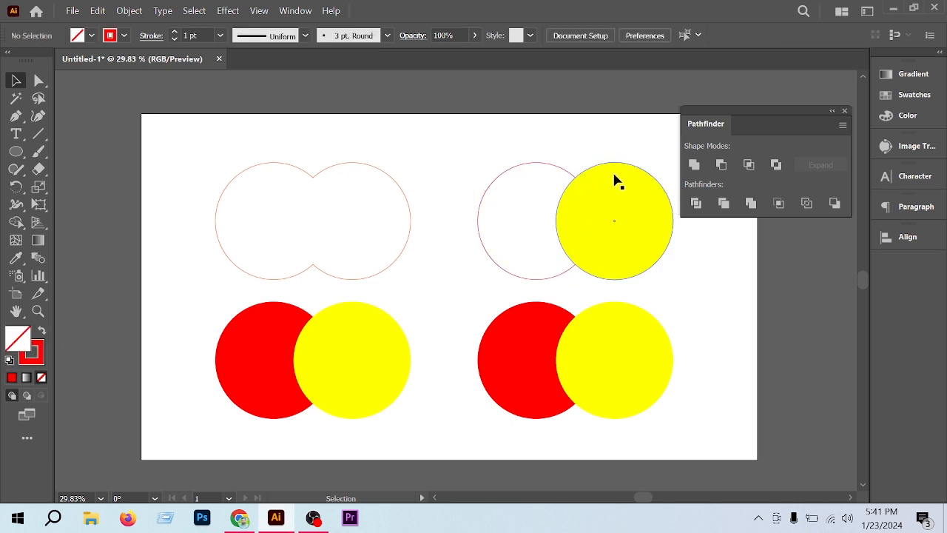
left_click(617, 181)
left_click(42, 332)
left_click(305, 246)
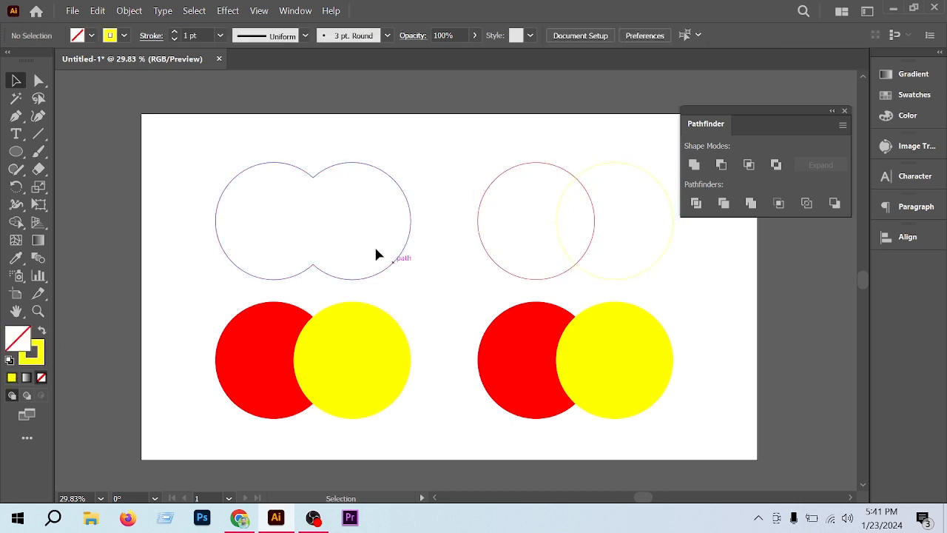
Change the stroke of the yellow outlined circle in the upper-right pair to dark red and deselect it
left_click(583, 172)
left_click(123, 36)
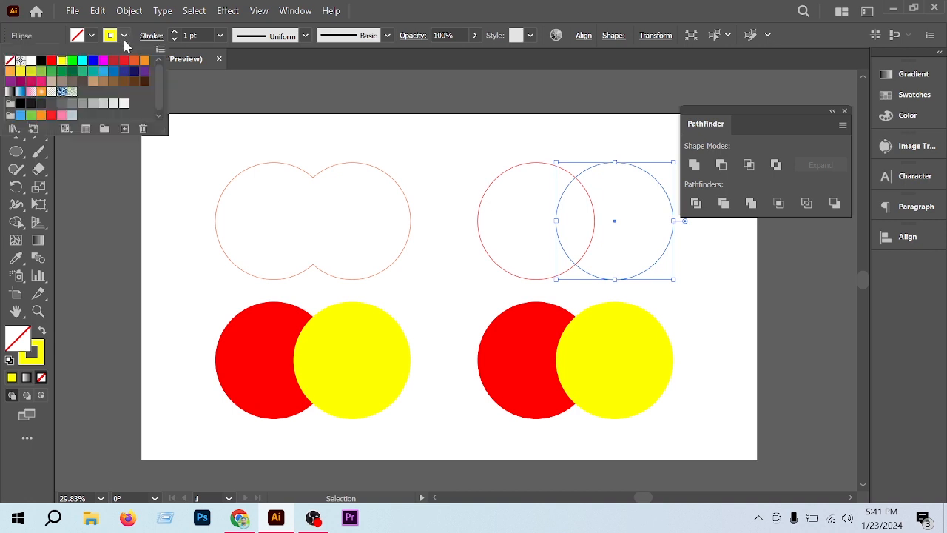
left_click(113, 60)
left_click(479, 133)
left_click_drag(586, 140, 615, 175)
left_click(618, 203)
Swap stroke and fill on each upper-right circle, giving the right one a dark red fill and the left one a red fill
left_click_drag(514, 147, 582, 235)
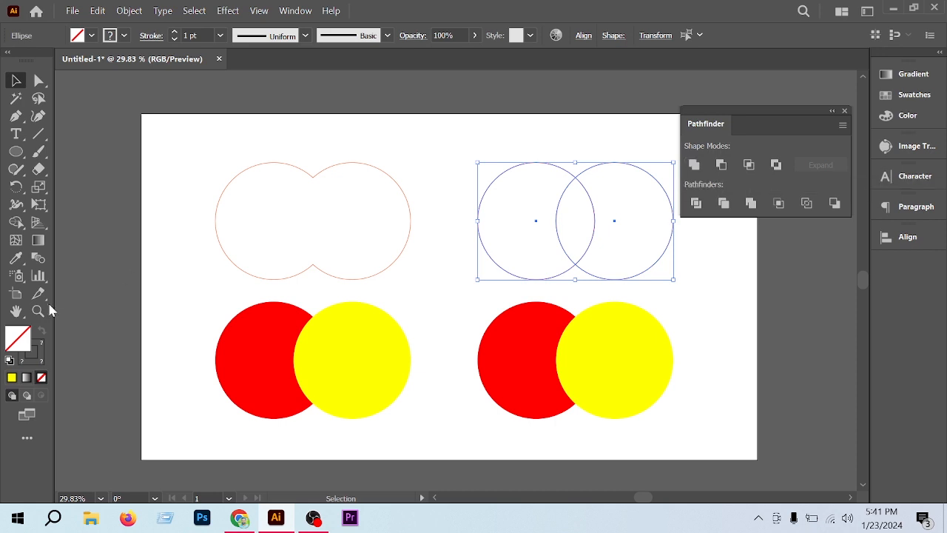
left_click(182, 252)
left_click(569, 174)
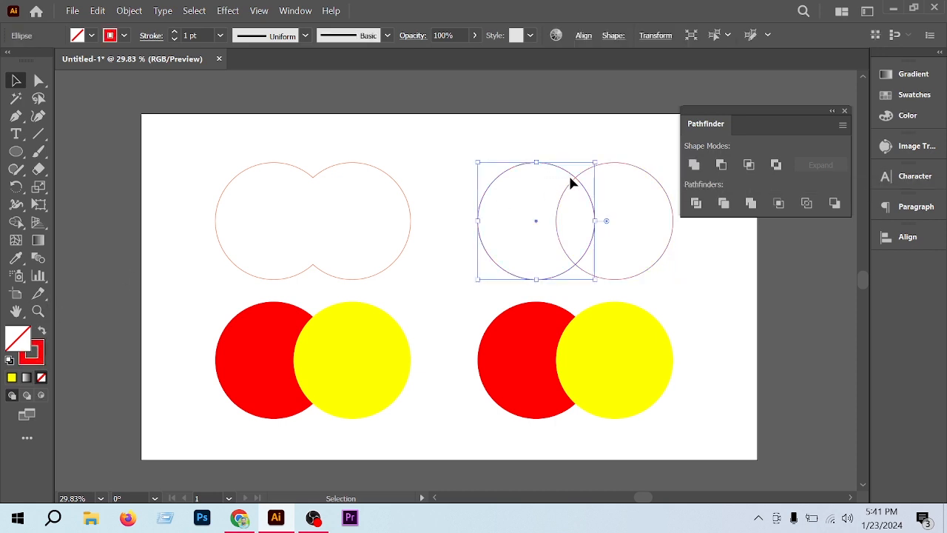
left_click(611, 194)
left_click(618, 163)
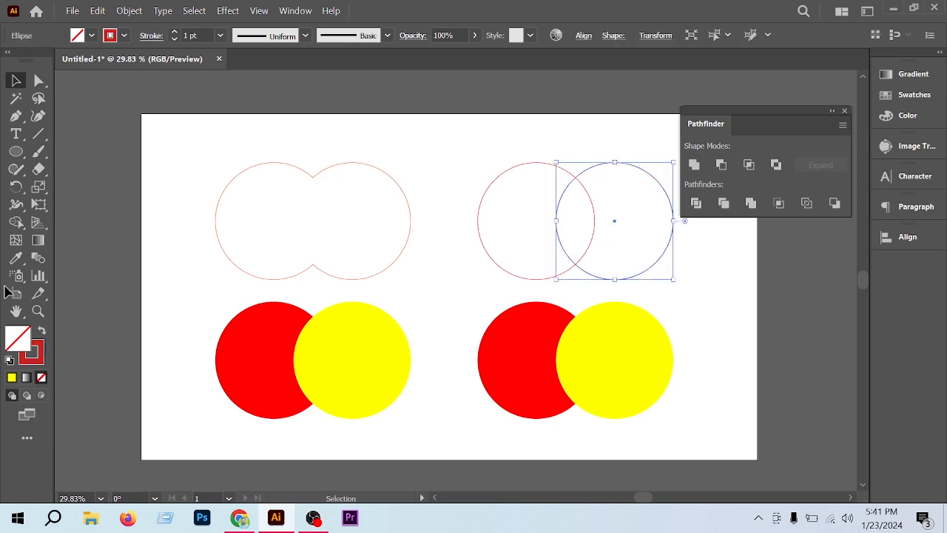
left_click(42, 331)
left_click(490, 180)
left_click(478, 211)
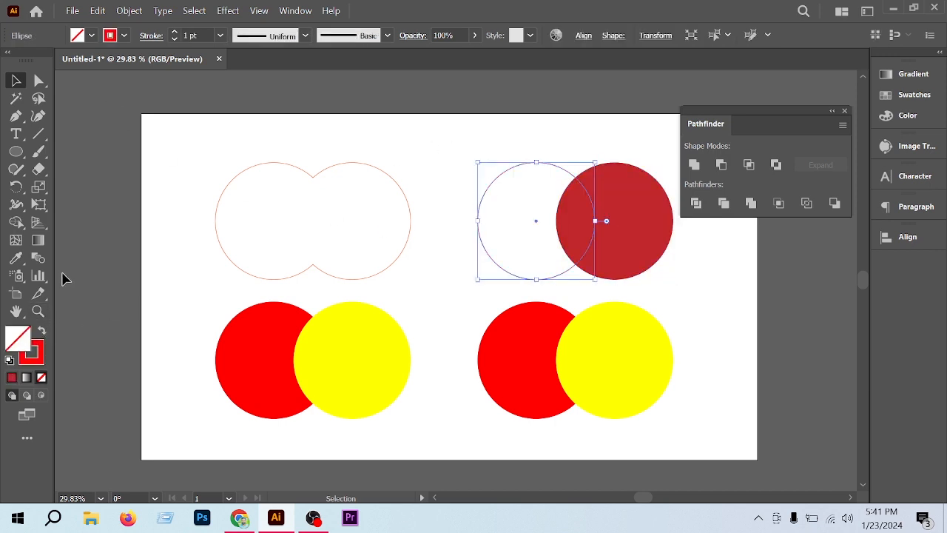
left_click(42, 331)
left_click(475, 163)
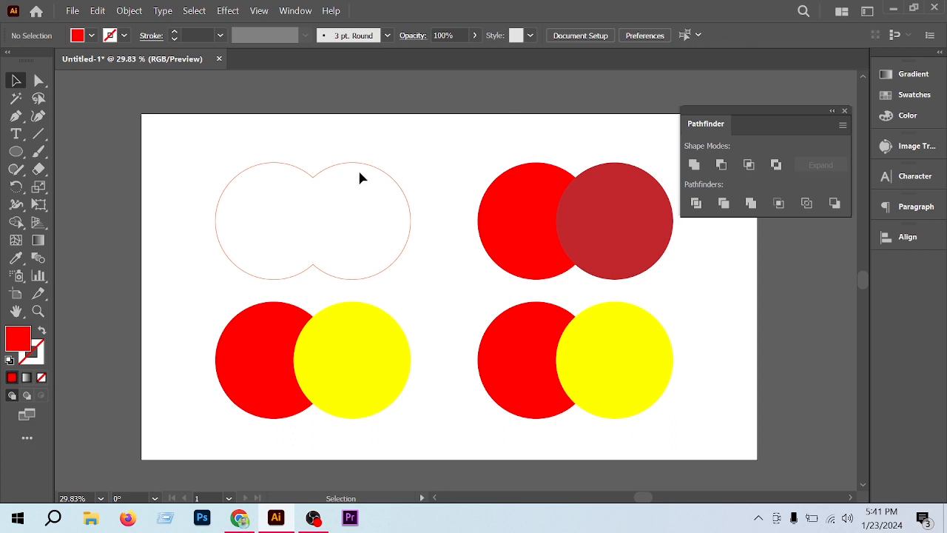
Swap the united upper-left shape's stroke and fill back to restore its solid orange fill
left_click_drag(386, 183, 387, 185)
left_click(42, 331)
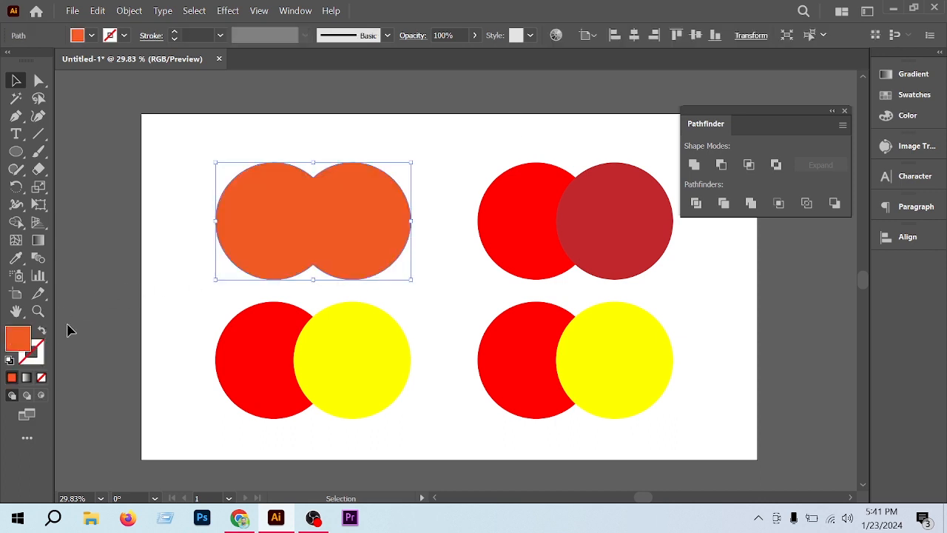
left_click(444, 226)
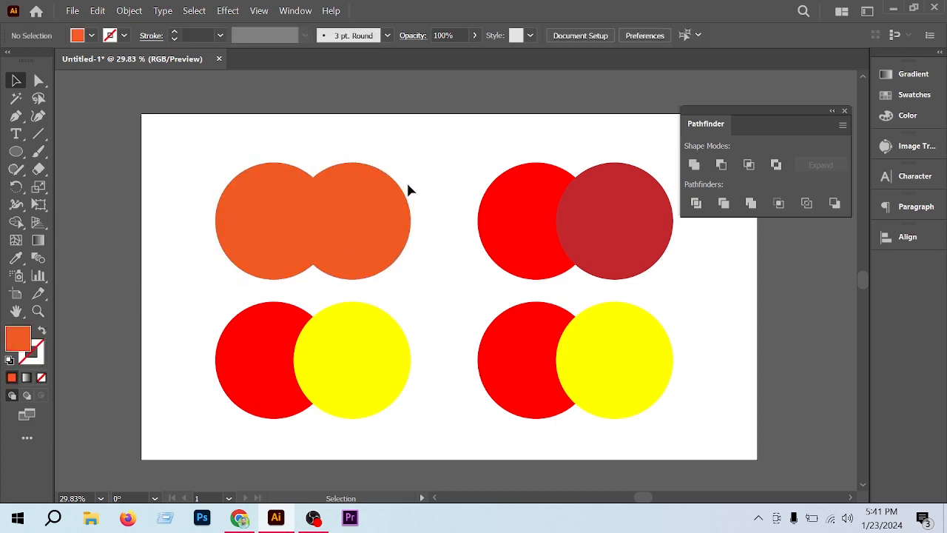
left_click_drag(526, 153, 600, 199)
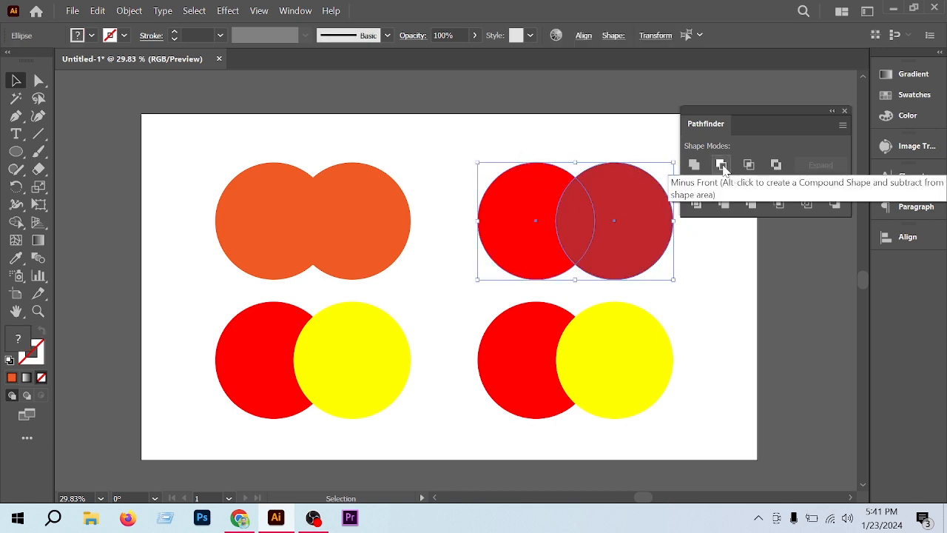
left_click(712, 254)
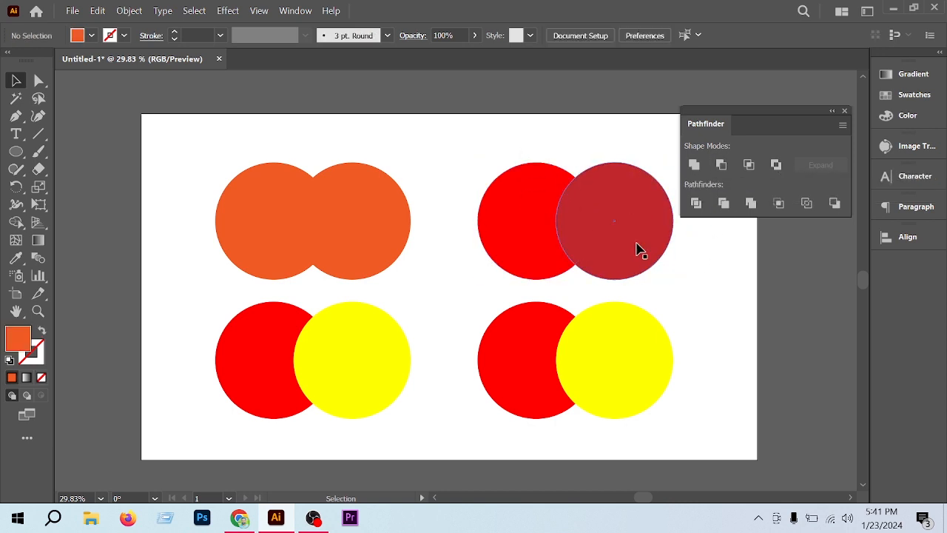
Move the upper-right dark red circle further over the red one and fill it with bright green
left_click_drag(613, 228, 569, 226)
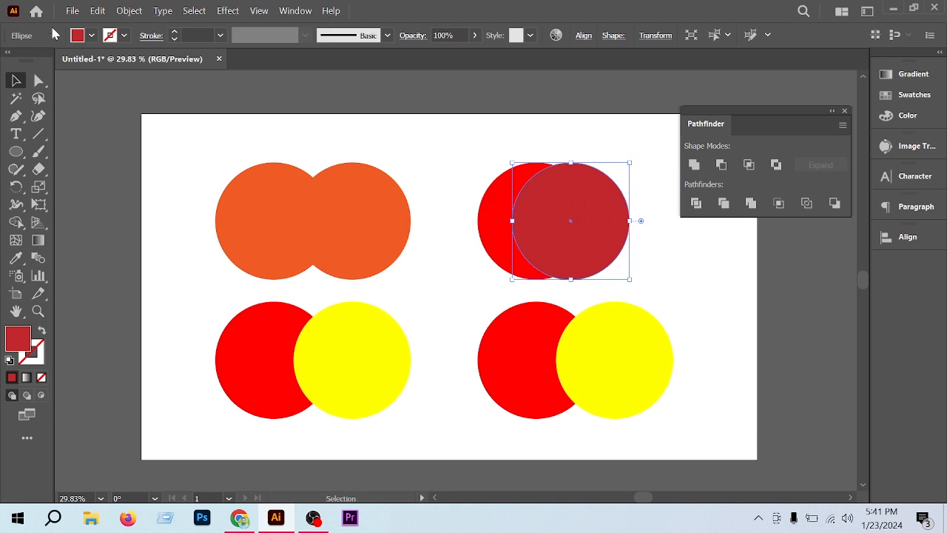
left_click(91, 35)
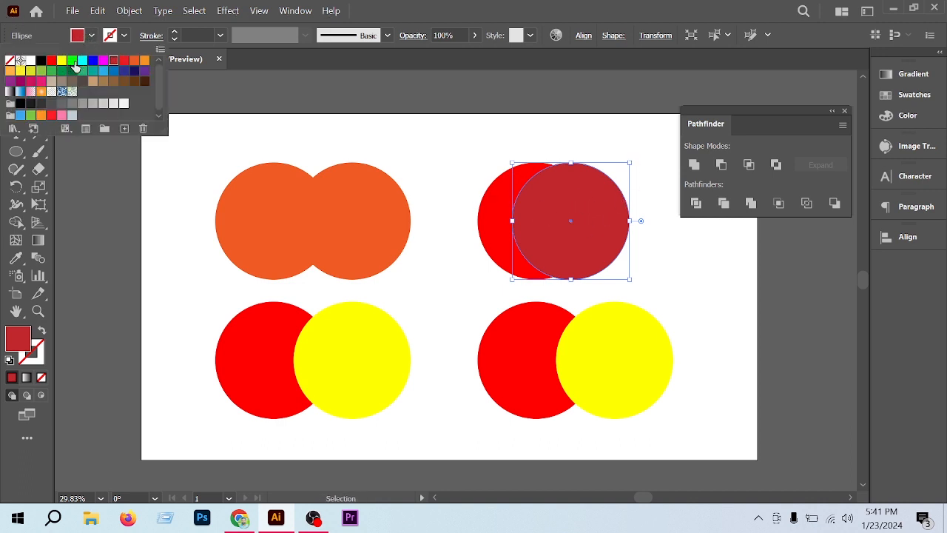
left_click(73, 61)
left_click(687, 290)
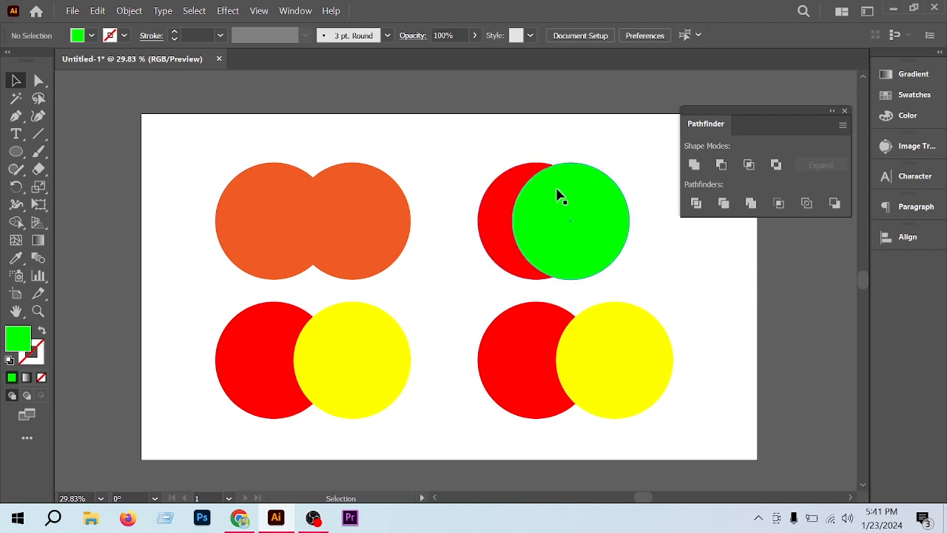
Select the upper-right red and green circles and apply Minus Front to cut a red crescent
left_click_drag(510, 155, 612, 241)
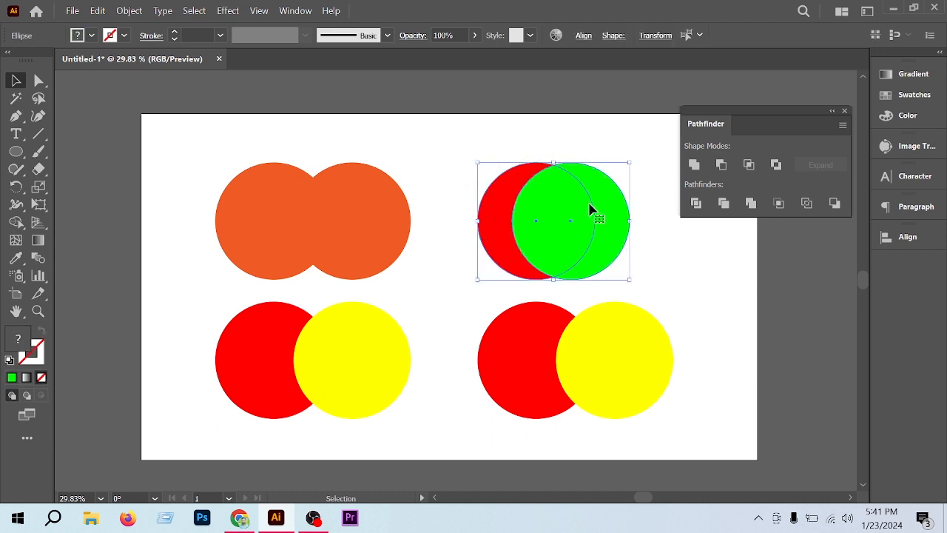
left_click(654, 232)
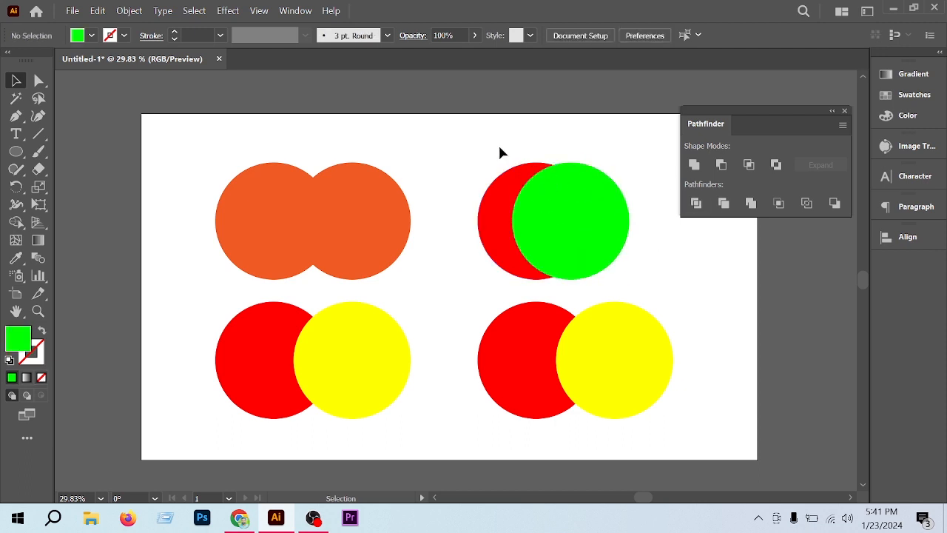
left_click_drag(500, 146, 659, 233)
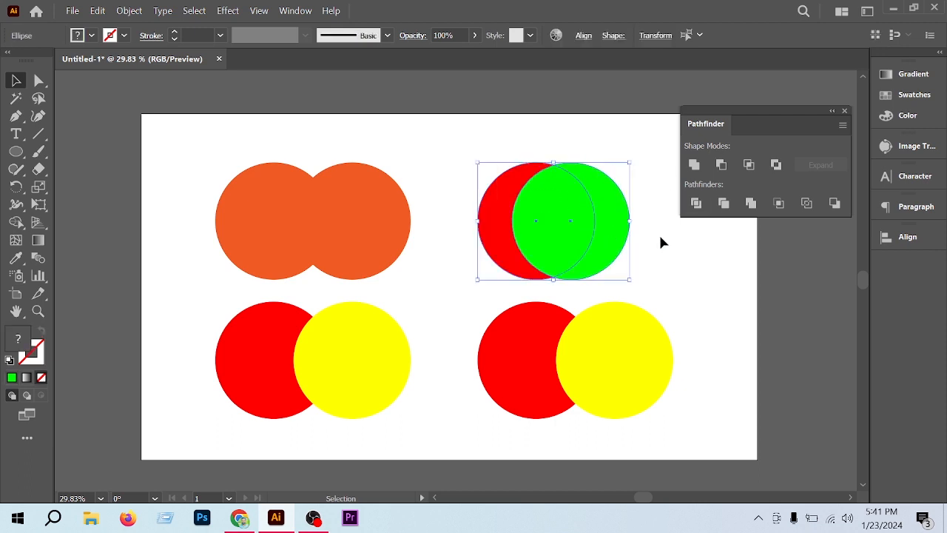
left_click(722, 164)
left_click(540, 213)
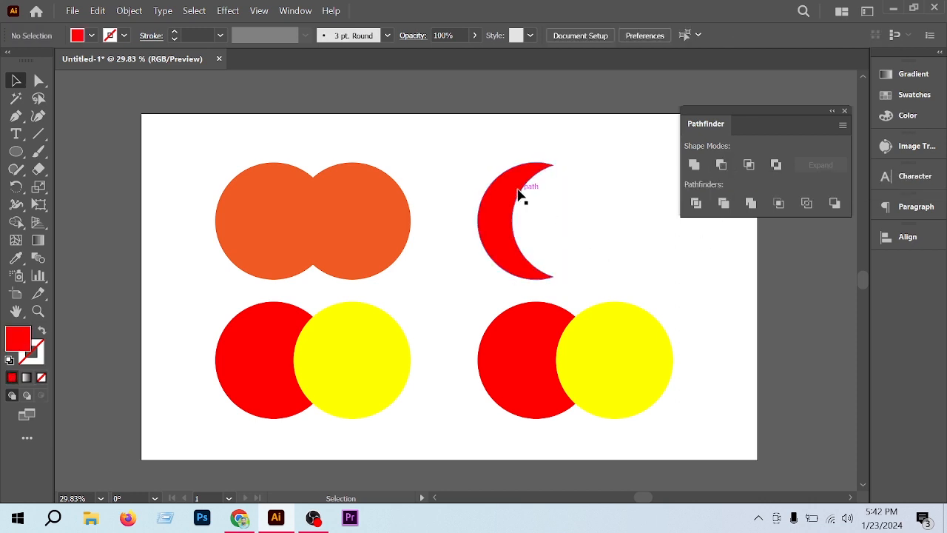
left_click(518, 193)
left_click(619, 224)
left_click_drag(604, 247, 595, 216)
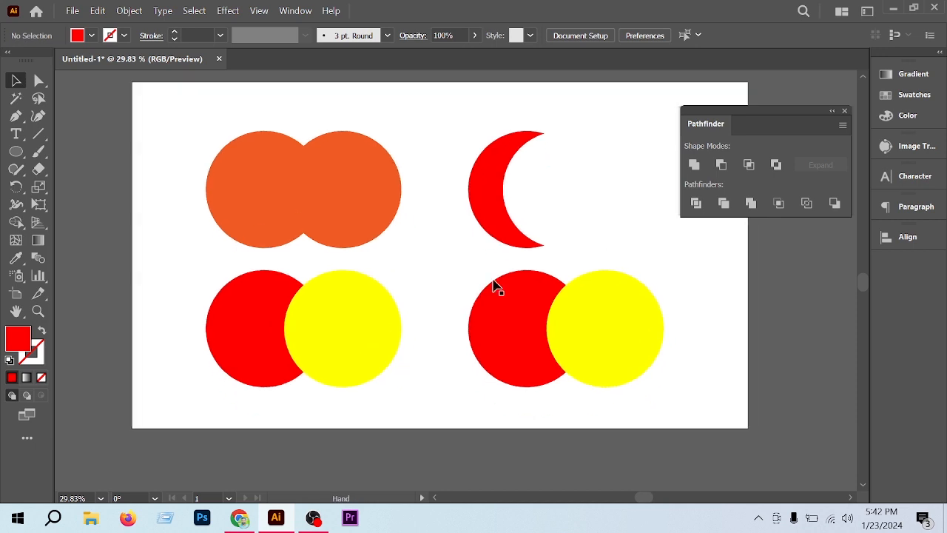
Move the lower-right pair's yellow circle further over the red one and fill it with bright green
left_click_drag(585, 326, 561, 325)
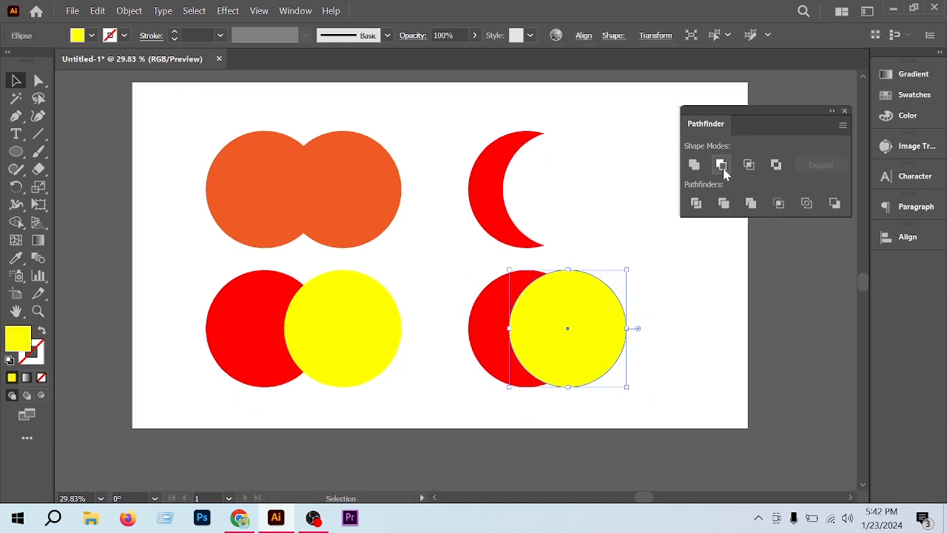
left_click(669, 330)
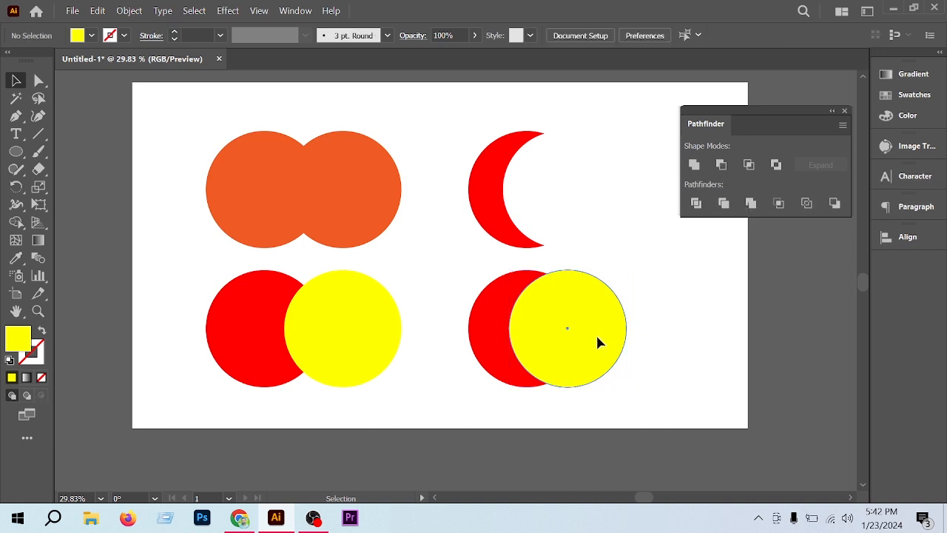
left_click(600, 342)
left_click(91, 36)
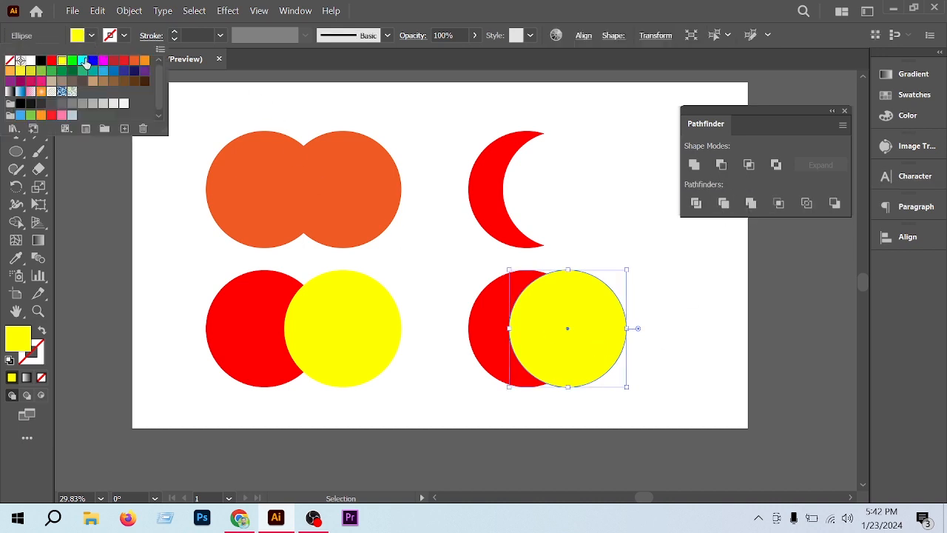
left_click(73, 62)
left_click(685, 333)
left_click(685, 332)
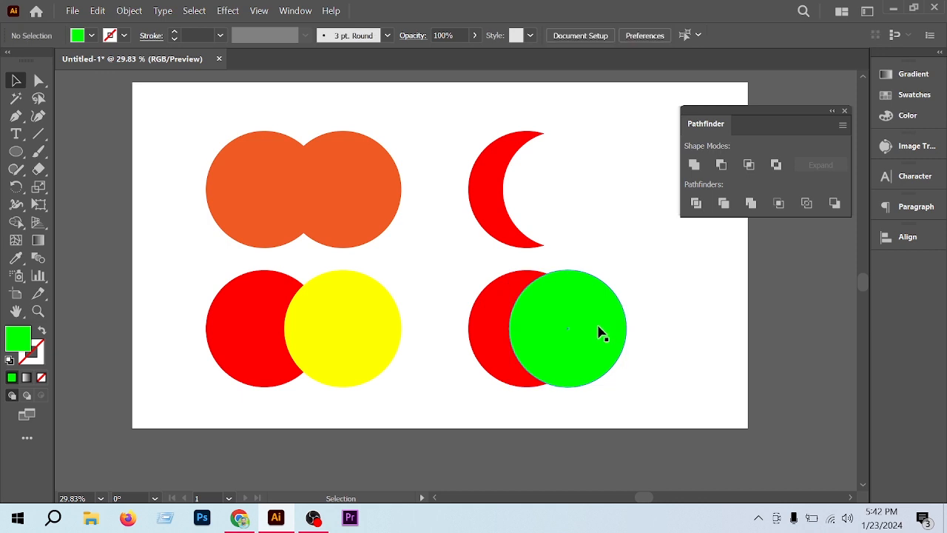
left_click_drag(599, 332, 592, 333)
left_click(700, 358)
Move the lower-right green circle away from the red circle and undo the move
left_click_drag(465, 318, 585, 379)
left_click(626, 370)
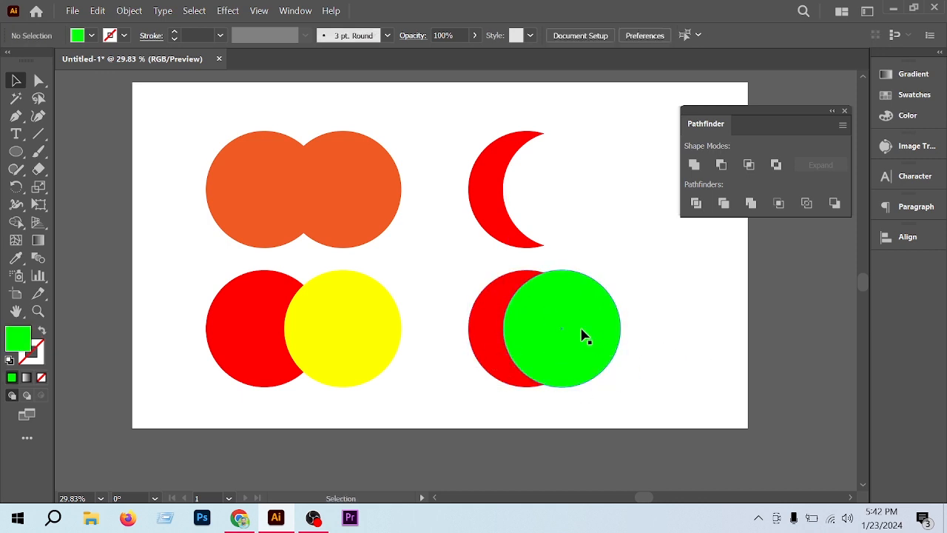
left_click_drag(574, 338, 683, 361)
left_click(579, 363)
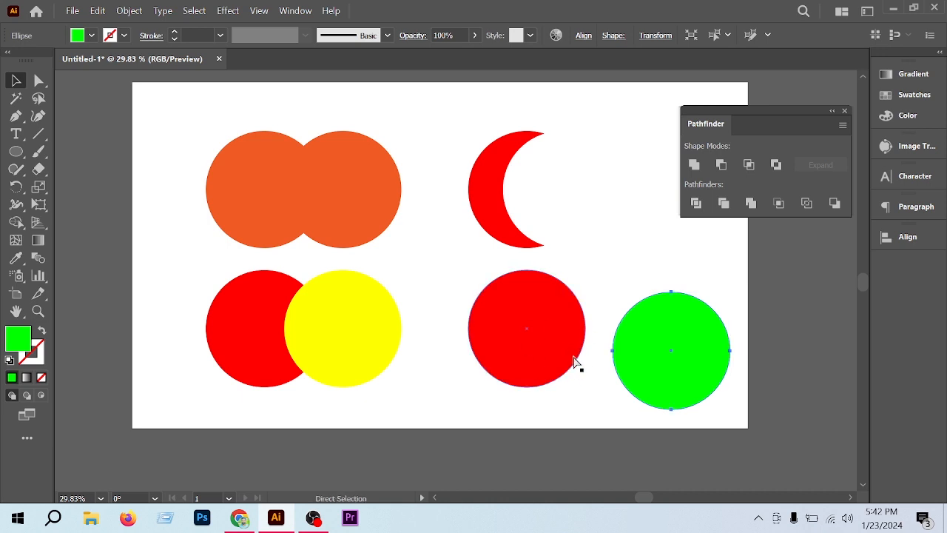
key("ctrl+z")
left_click(633, 361)
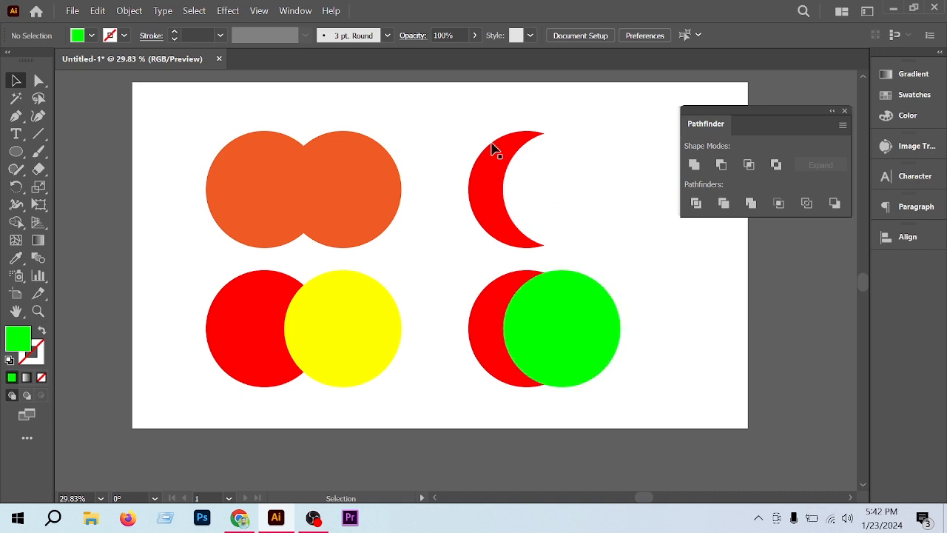
Apply the Trim pathfinder to the lower-right red and green circles and shift the resulting group slightly right
left_click_drag(567, 168, 570, 171)
left_click(625, 248)
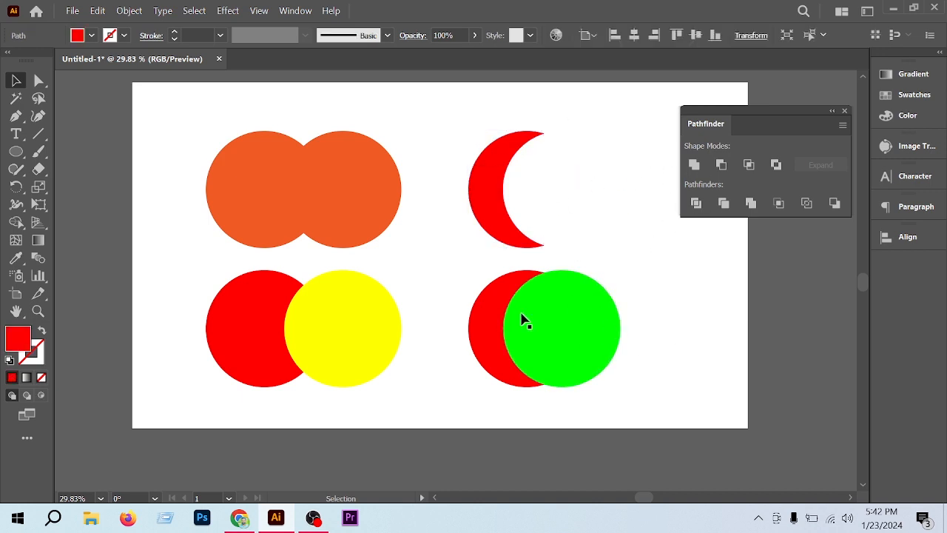
left_click_drag(439, 327, 536, 357)
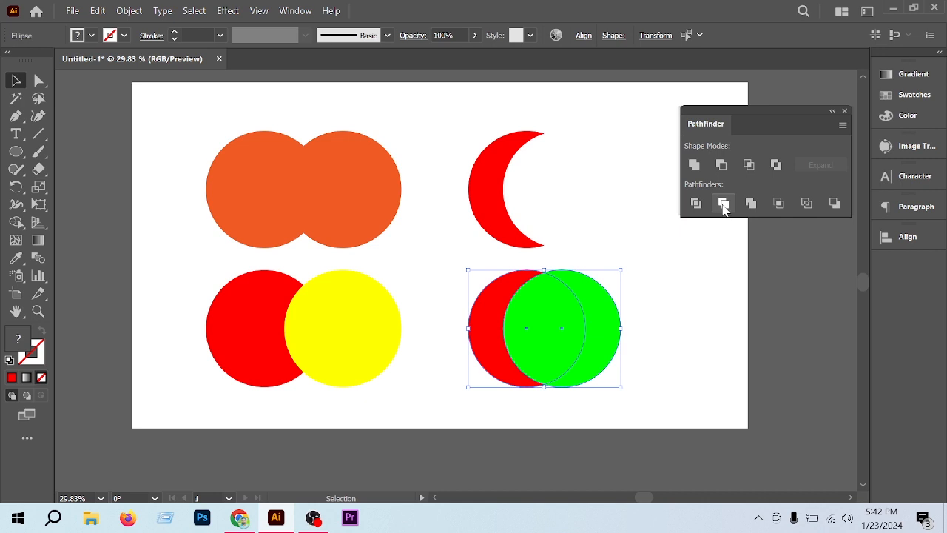
left_click(698, 339)
left_click_drag(562, 338, 570, 333)
key("ctrl+shift+a")
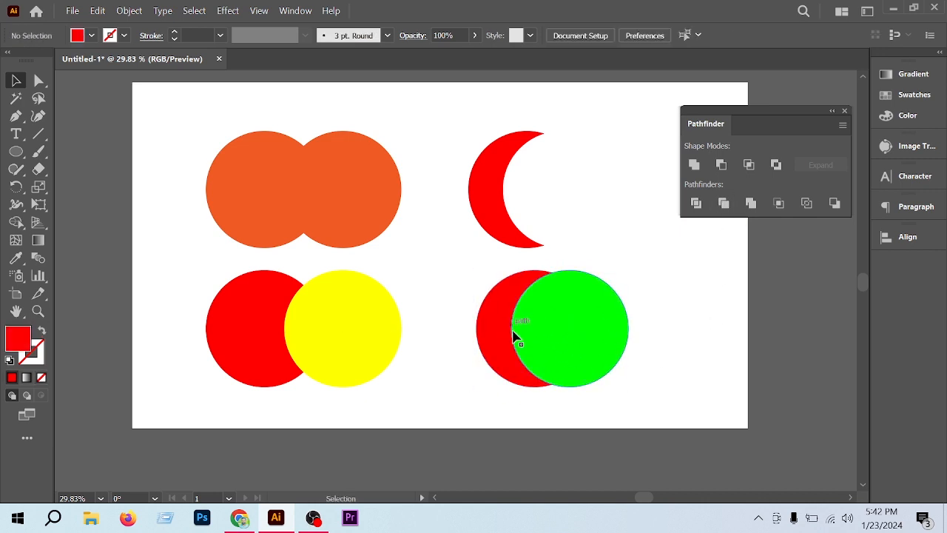
Ungroup the trimmed lower-right red and green shapes and deselect them
left_click(571, 349)
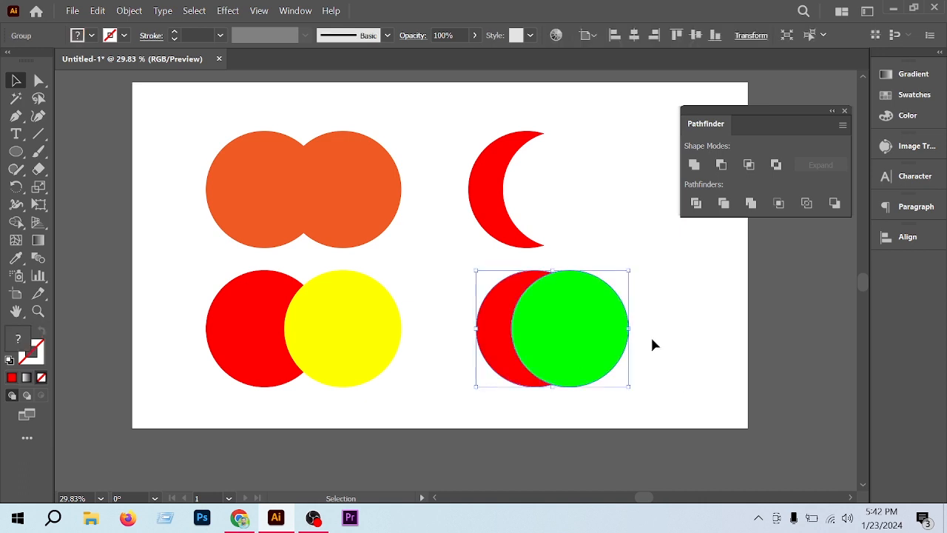
left_click(651, 343)
left_click(539, 345)
left_click(653, 318)
left_click(592, 338)
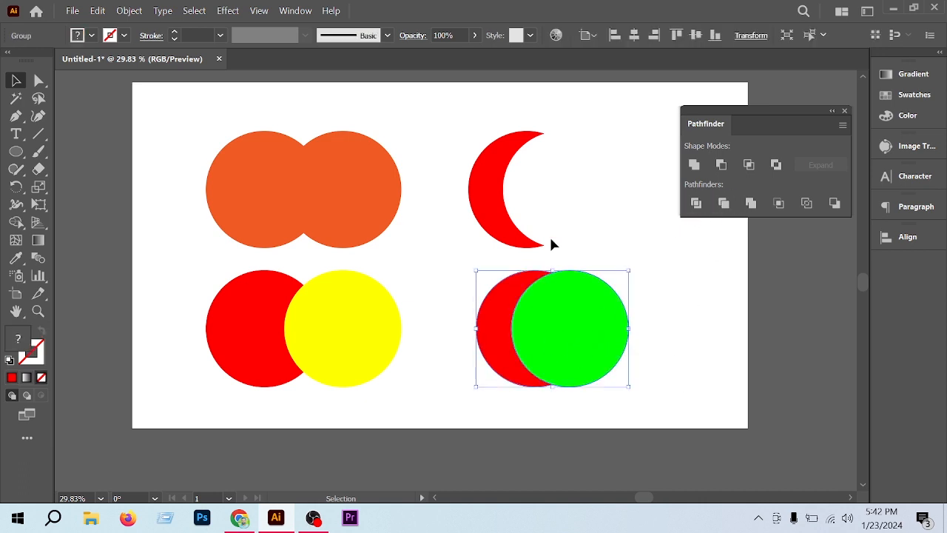
right_click(564, 335)
left_click(630, 213)
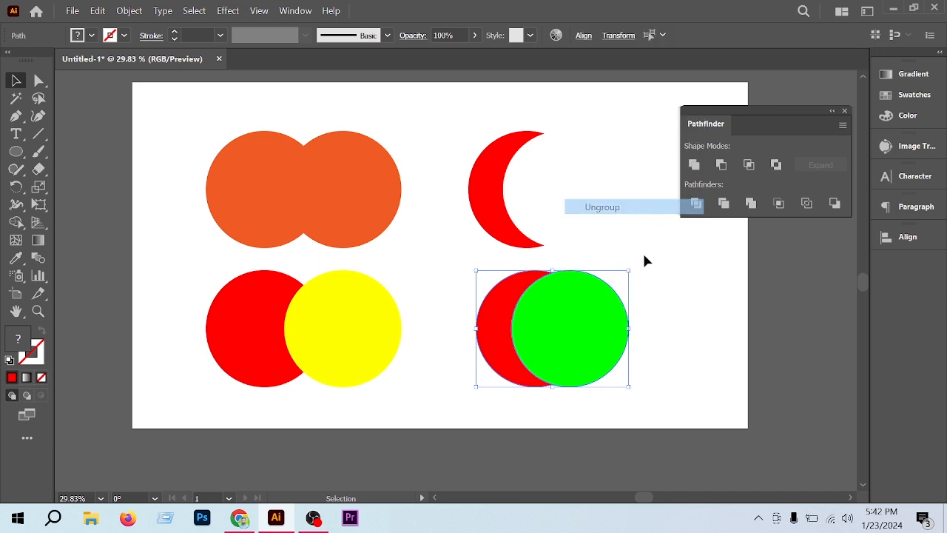
left_click(666, 329)
Move the lower-right green circle to the right, clear of the red crescent
left_click(590, 351)
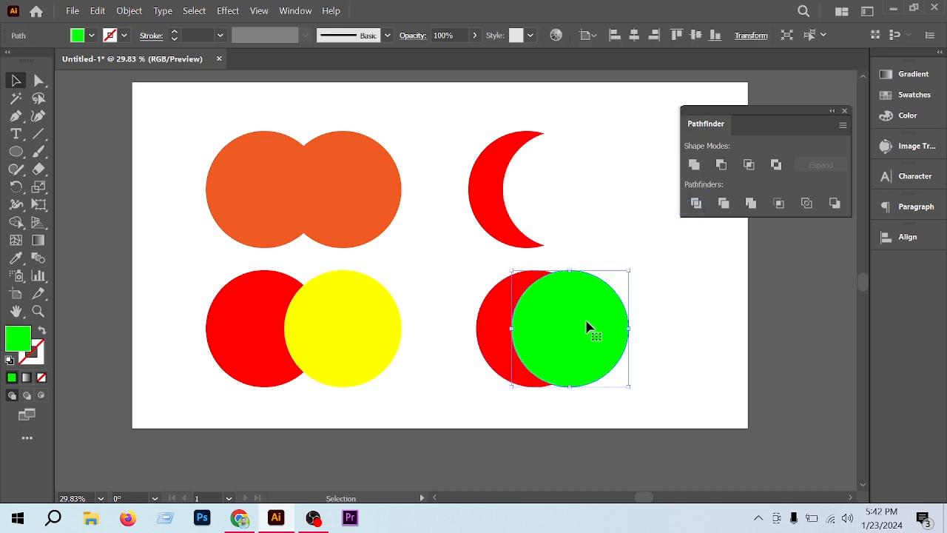
left_click_drag(584, 330, 624, 331)
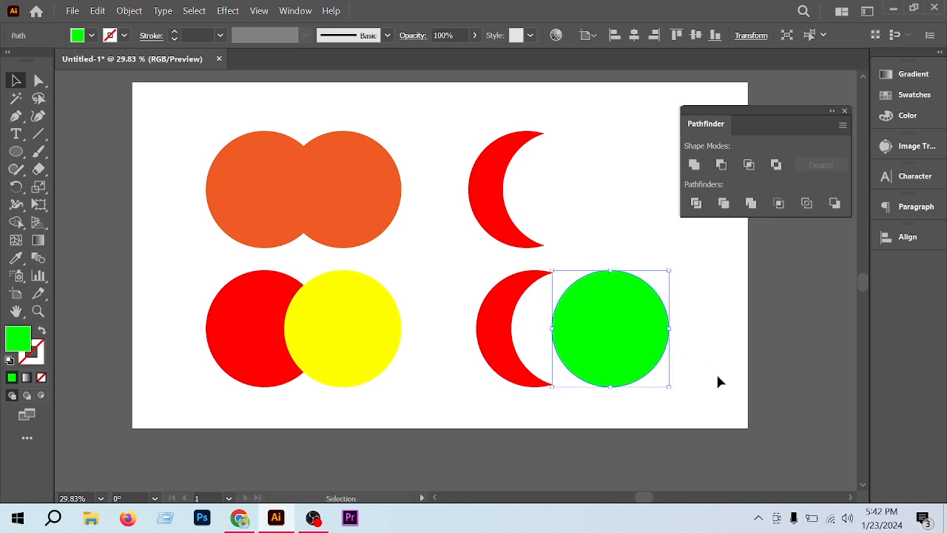
left_click(717, 380)
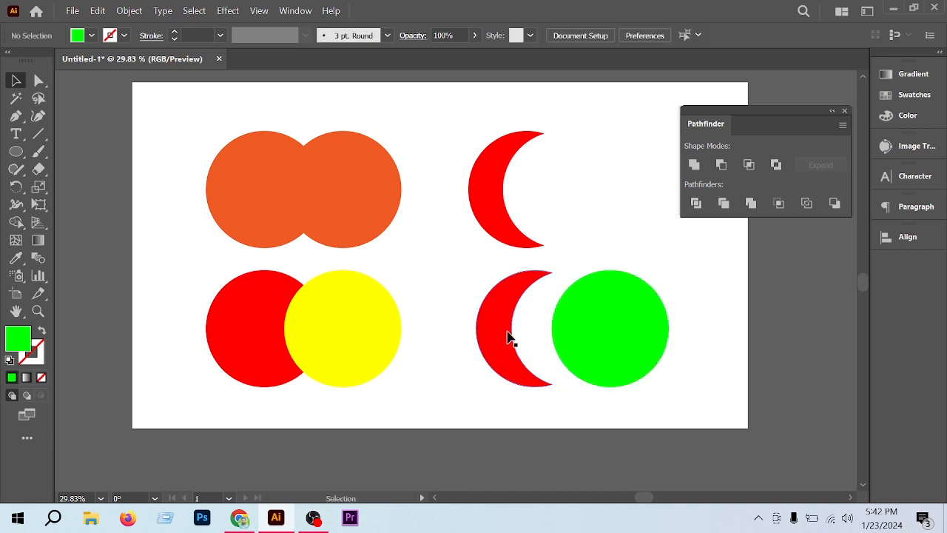
Undo the green circle's move away from the lower-right red crescent
left_click(595, 338)
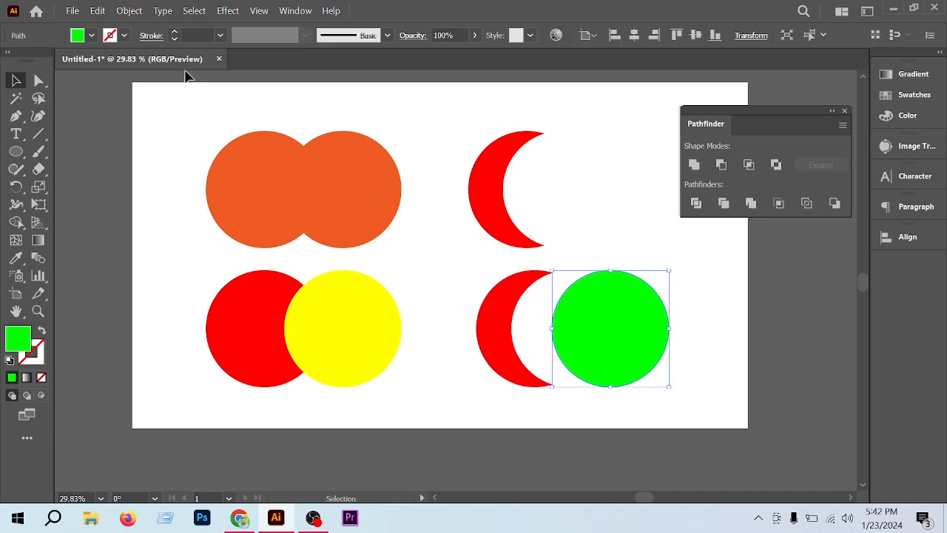
left_click(102, 13)
left_click(119, 76)
left_click(129, 11)
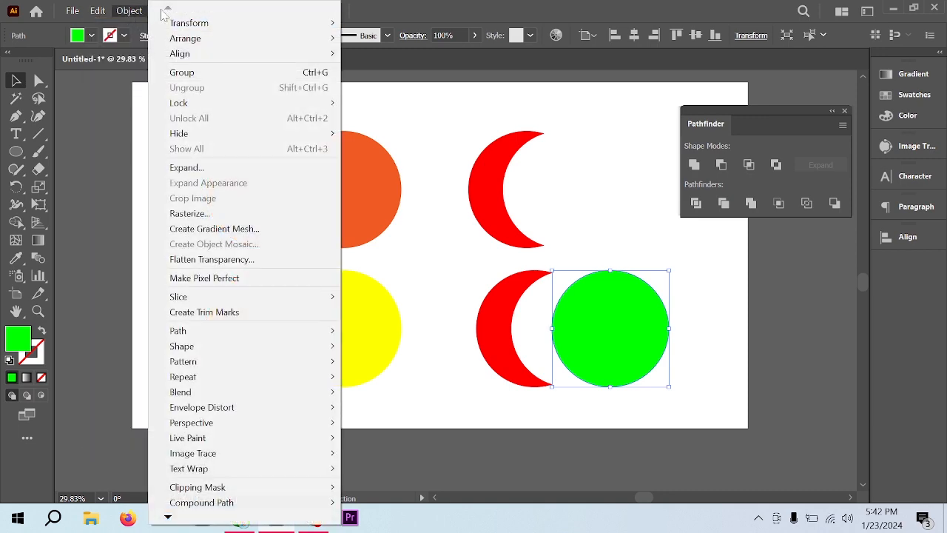
mouse_move(99, 13)
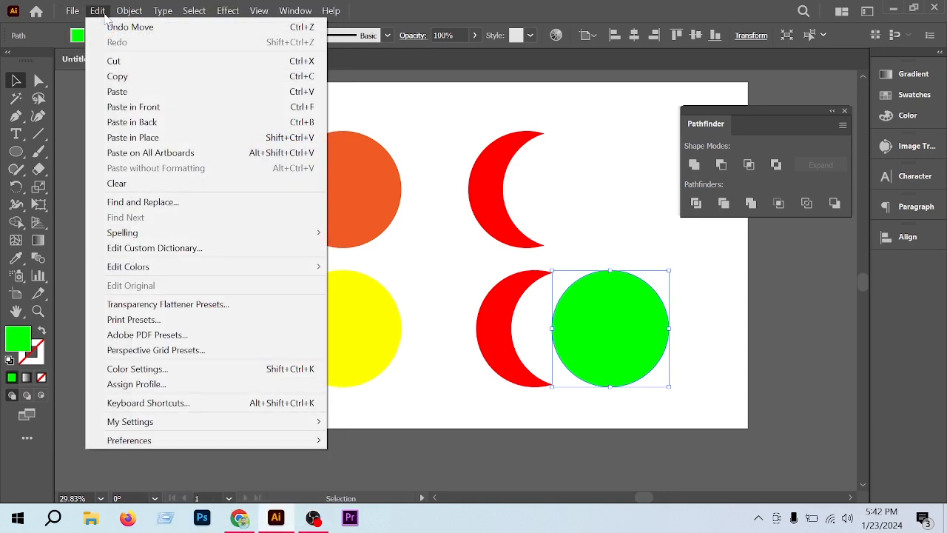
left_click(119, 26)
left_click(672, 330)
Scale the lower-right green circle down slightly about its centre, leaving a thin gap beside the red crescent
left_click(585, 339)
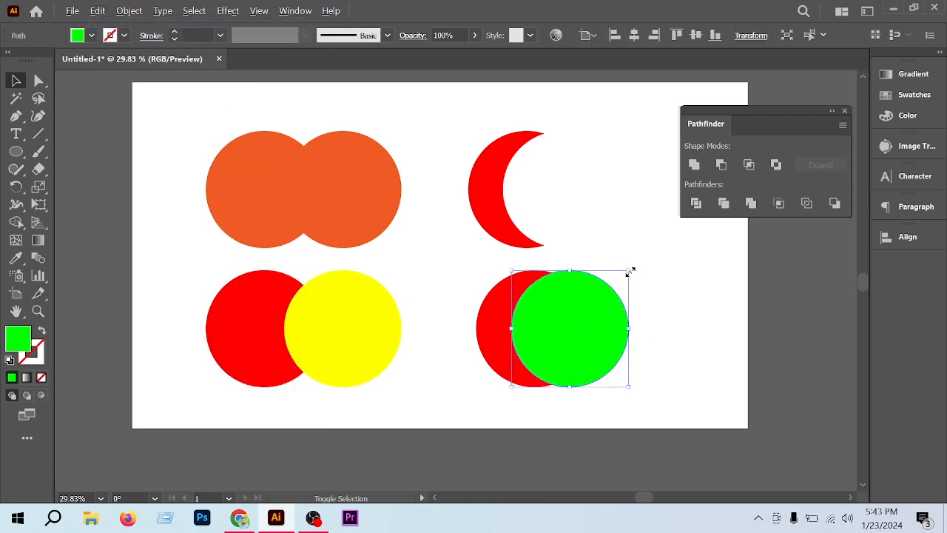
left_click_drag(630, 272, 620, 279)
left_click(631, 302)
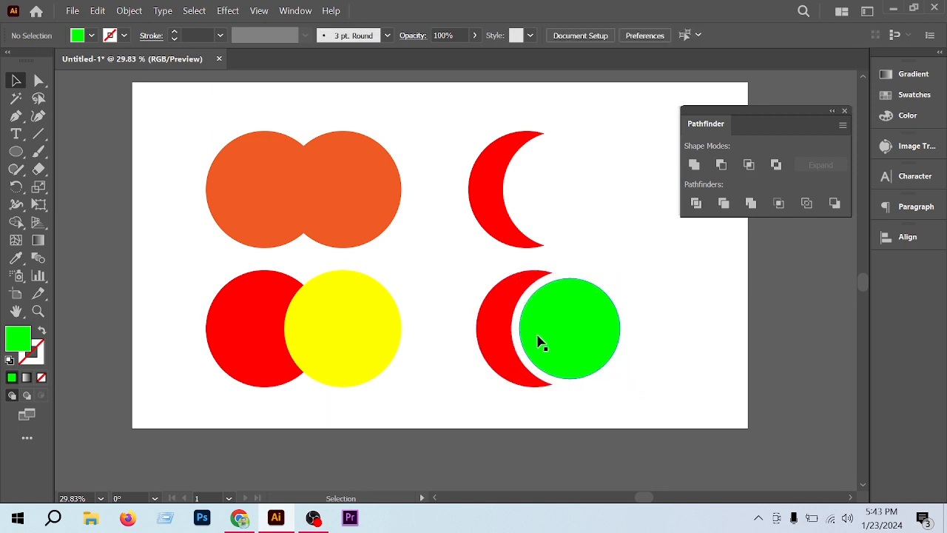
Fill both the lower-right crescent and the circle beside it with black
left_click_drag(455, 305, 549, 334)
left_click(92, 36)
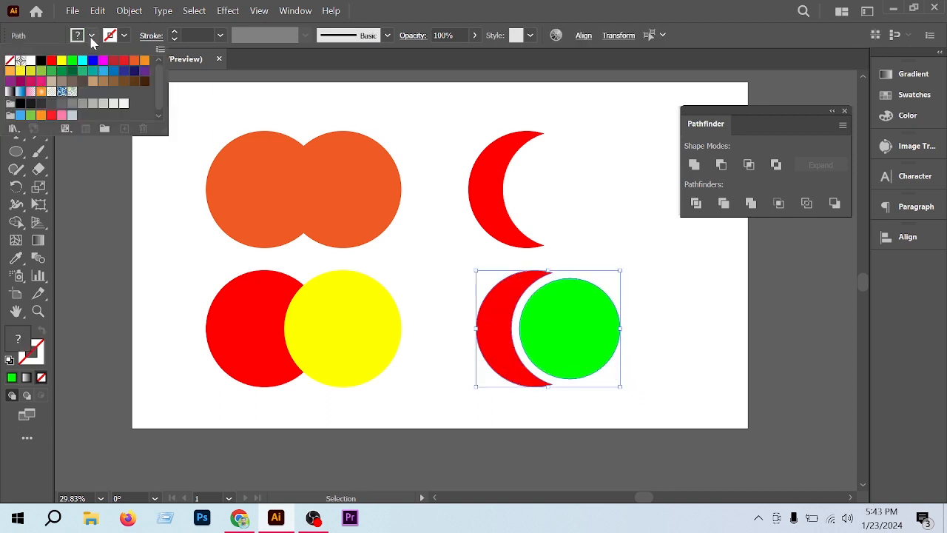
left_click(41, 60)
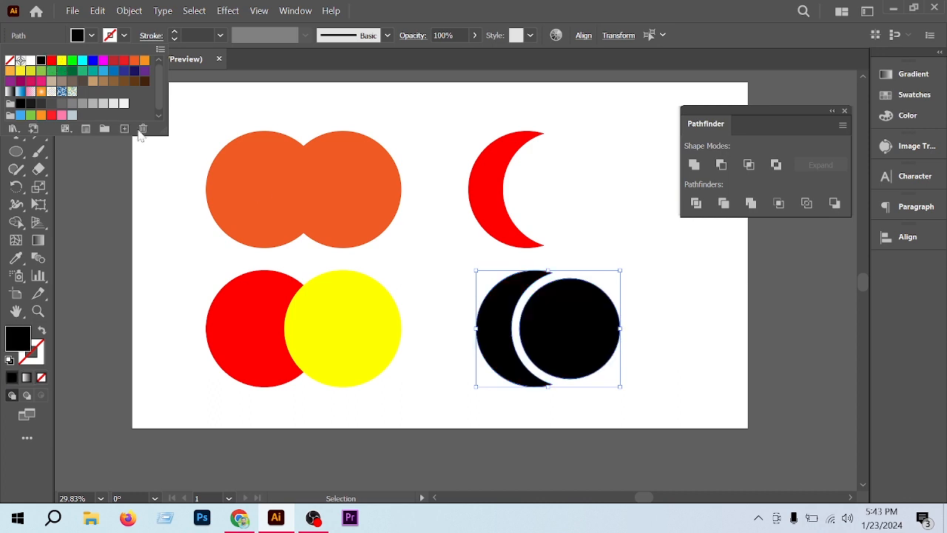
left_click(665, 374)
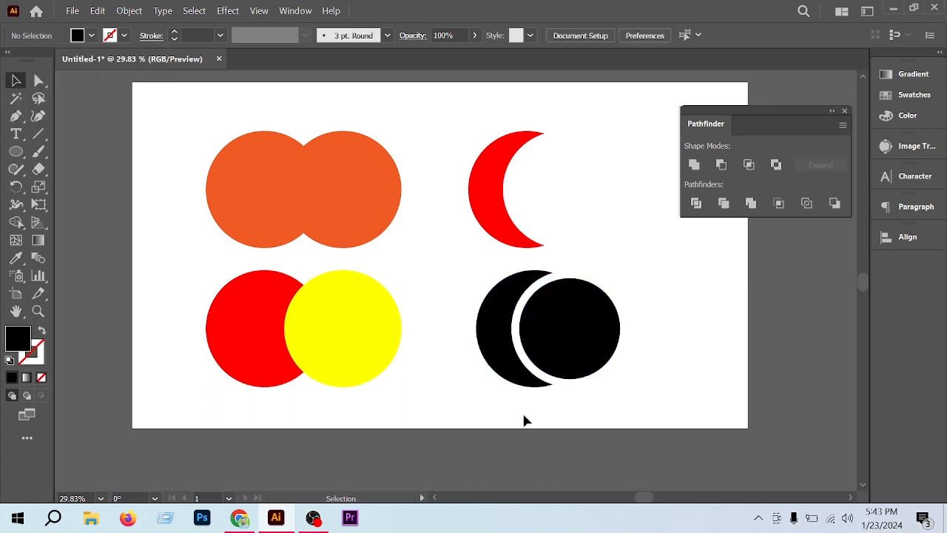
Select both circles of the lower-left pair and fill them with magenta
left_click_drag(525, 418, 633, 419)
scroll(574, 356, "up", 1)
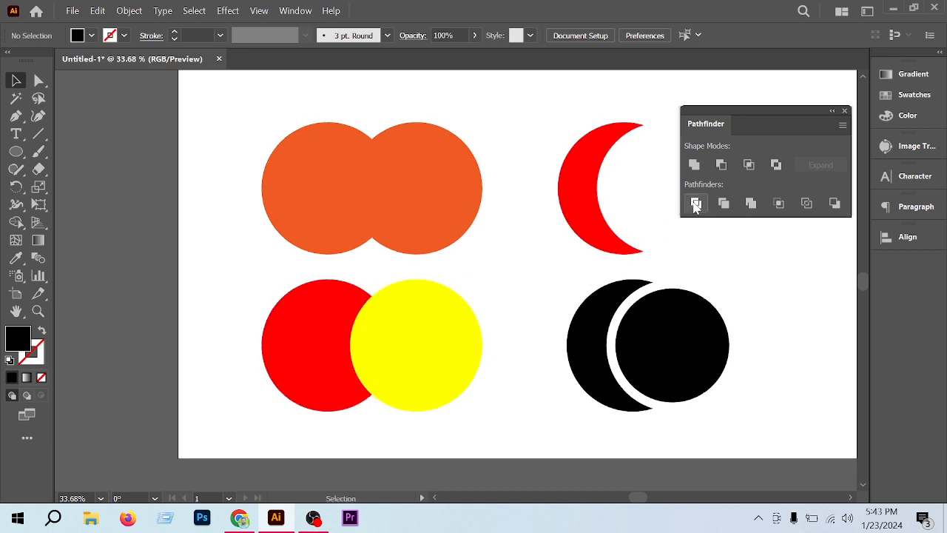
left_click_drag(512, 409, 328, 361)
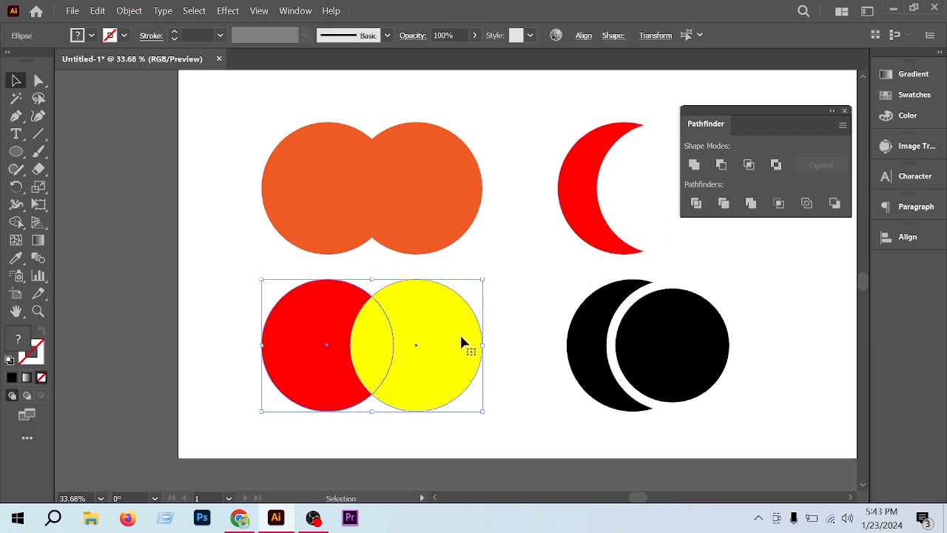
left_click(91, 35)
left_click(103, 60)
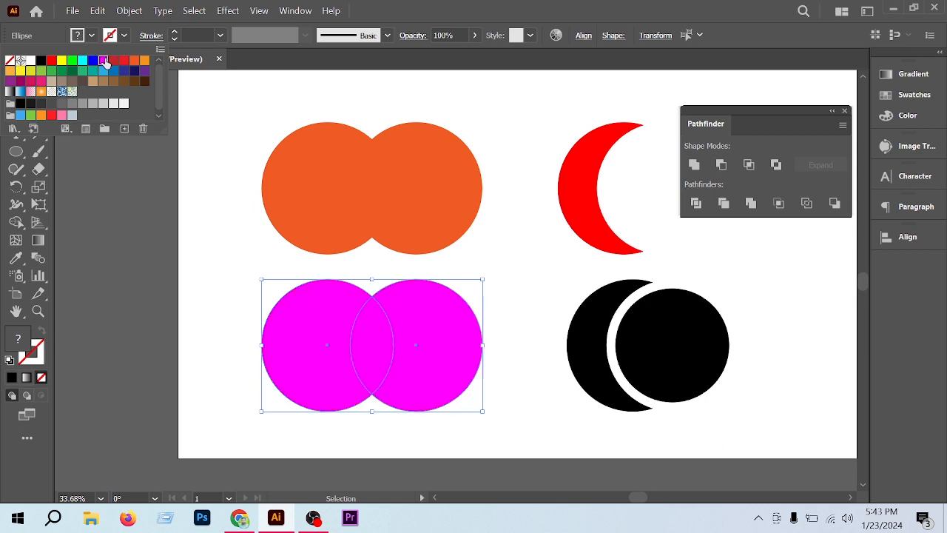
Change the fill of both lower-left circles to dark red and deselect them
left_click(113, 60)
left_click(412, 377)
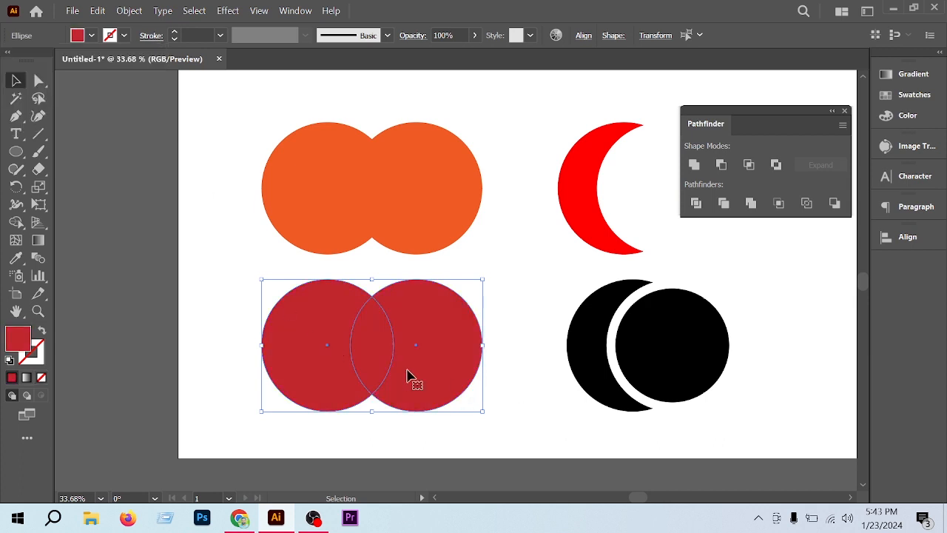
left_click(488, 383)
left_click_drag(497, 415, 252, 333)
left_click(212, 327)
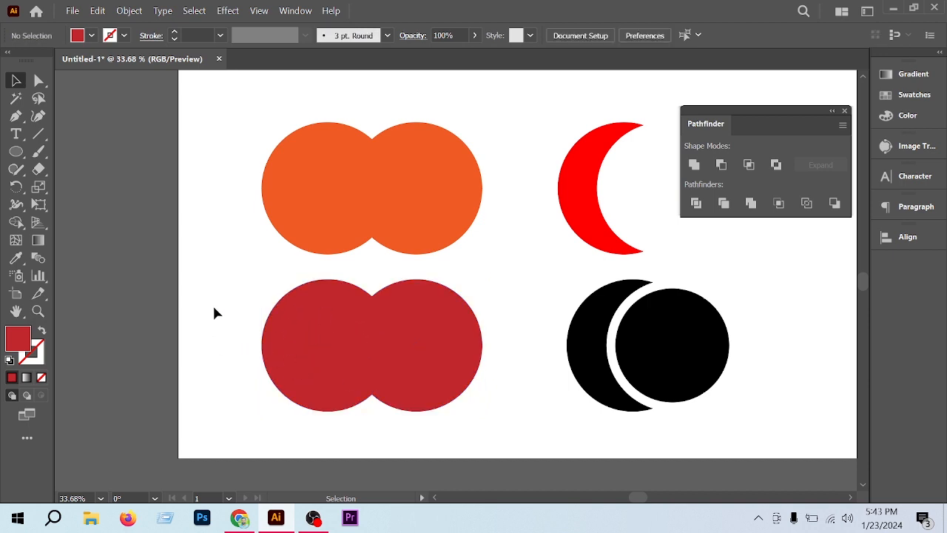
Apply Pathfinder Divide to the two lower-left dark red circles and shift the divided group slightly down
left_click_drag(213, 313, 490, 414)
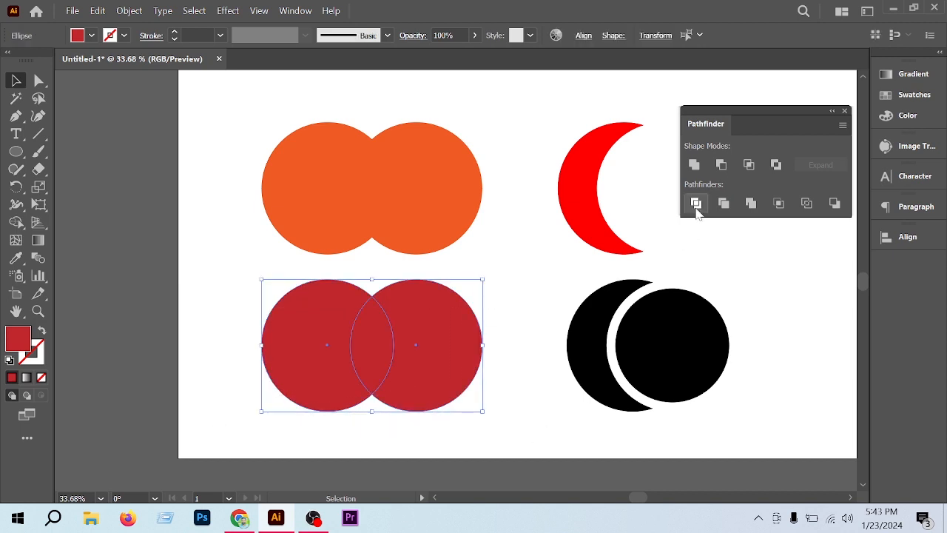
left_click(696, 210)
left_click(552, 415)
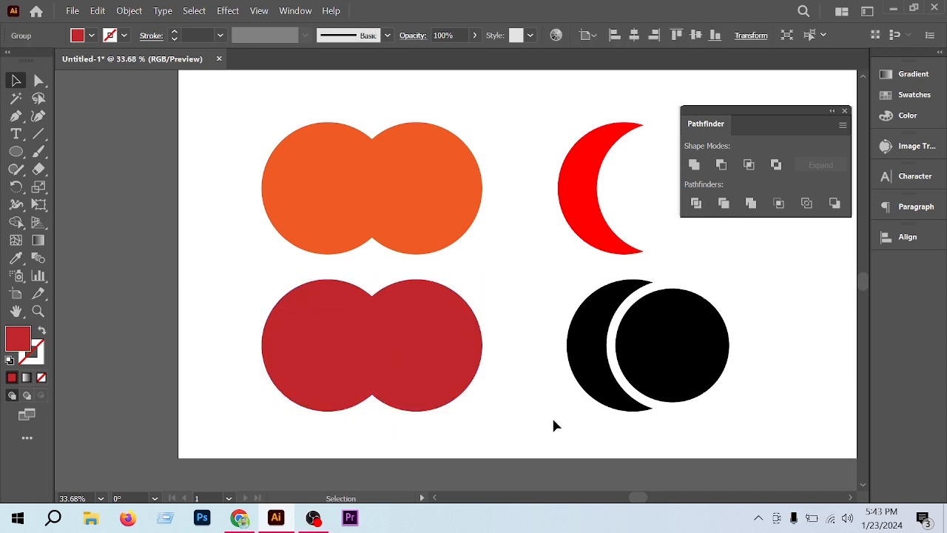
mouse_move(445, 366)
left_mouse_down()
mouse_move(472, 376)
mouse_move(450, 358)
mouse_move(440, 370)
mouse_move(432, 355)
left_mouse_up()
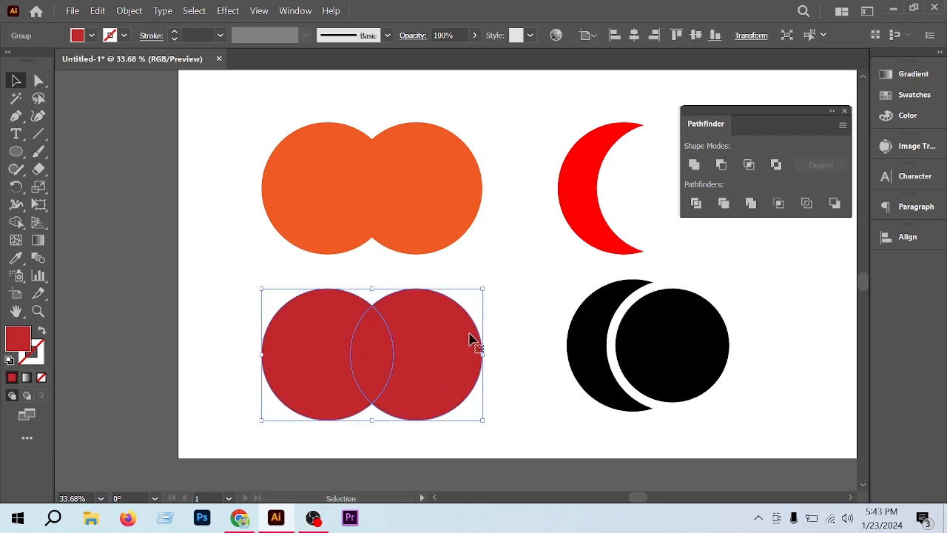
Ungroup the divided dark red circles and move the left and right pieces outward, away from the central overlap
left_click(508, 362)
left_click(438, 365)
right_click(438, 363)
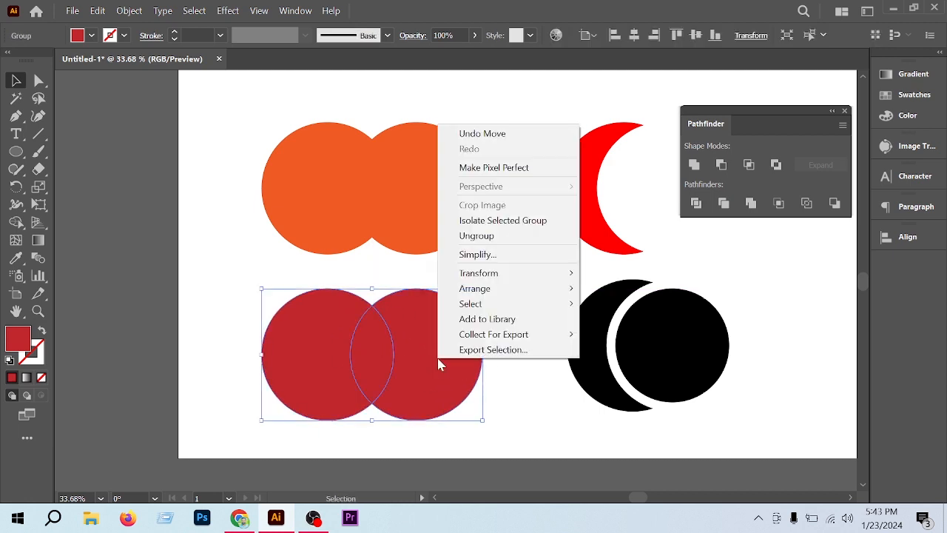
left_click(524, 354)
right_click(471, 372)
left_click(512, 250)
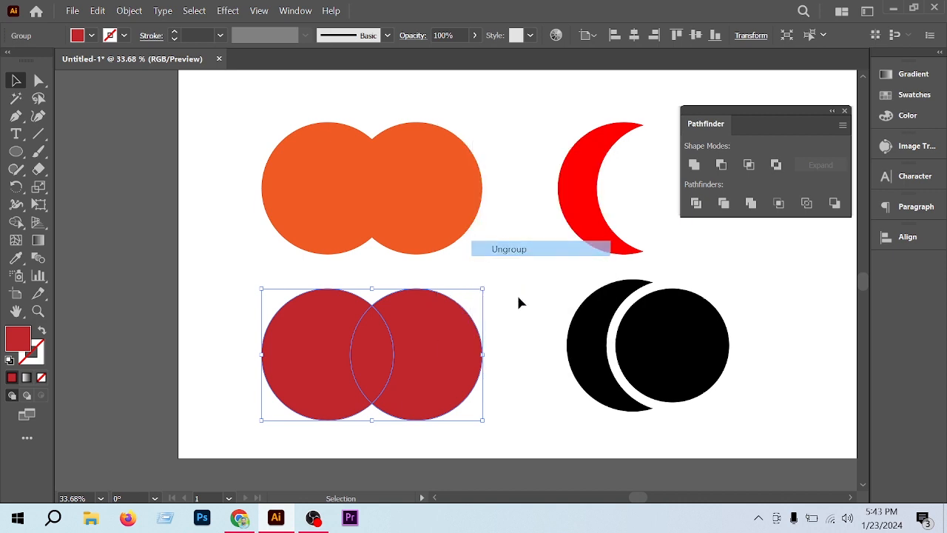
left_click(517, 296)
left_click_drag(329, 372, 293, 370)
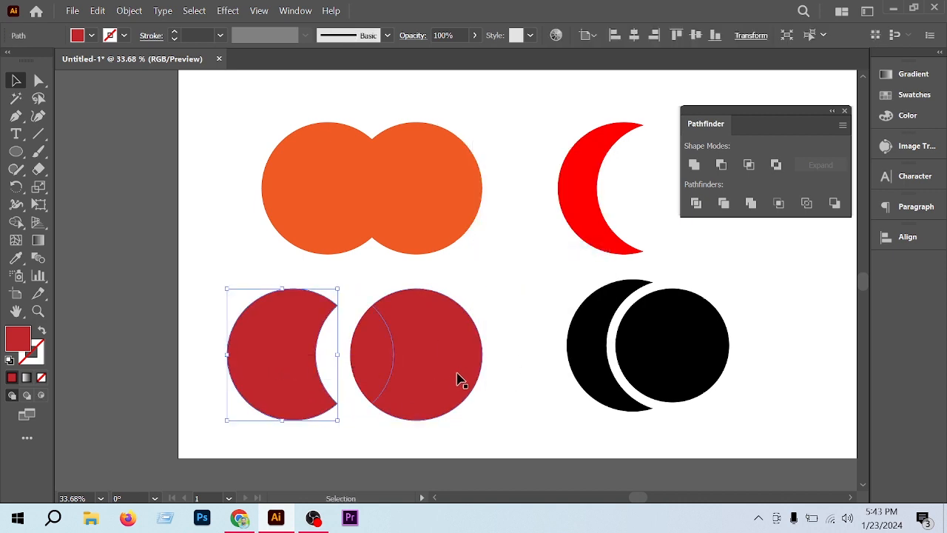
left_click_drag(459, 378, 495, 368)
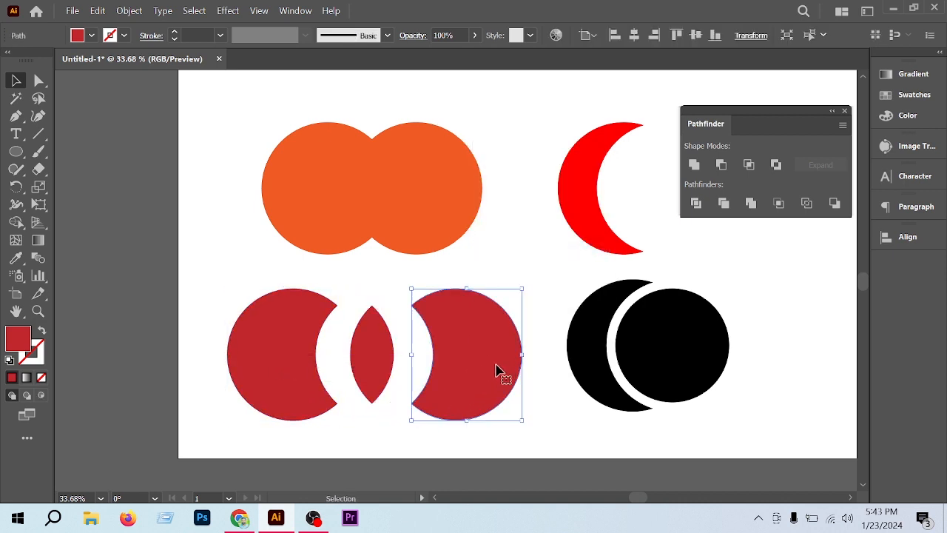
Delete the right and left dark red pieces, keeping only the lens-shaped overlap between them
key("Delete")
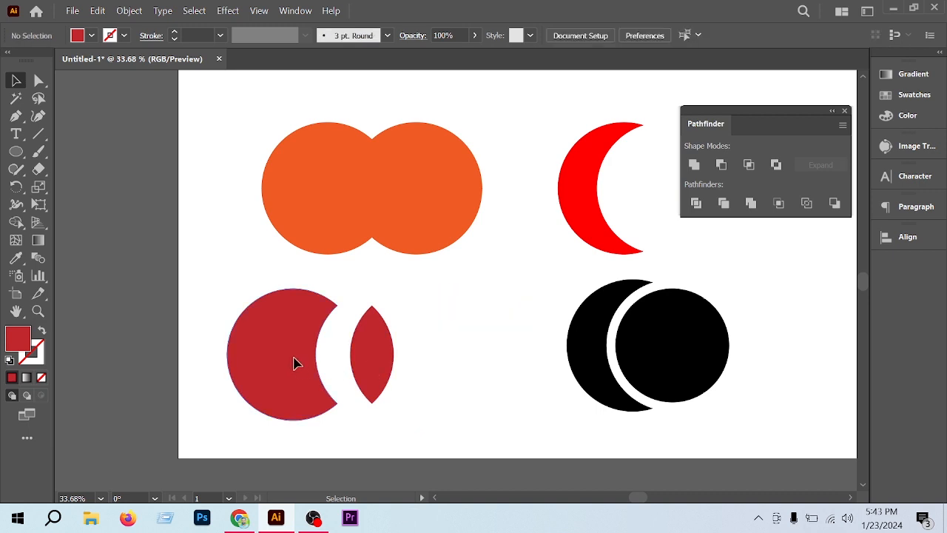
left_click(294, 362)
key("Delete")
left_click(390, 378)
left_click(491, 345)
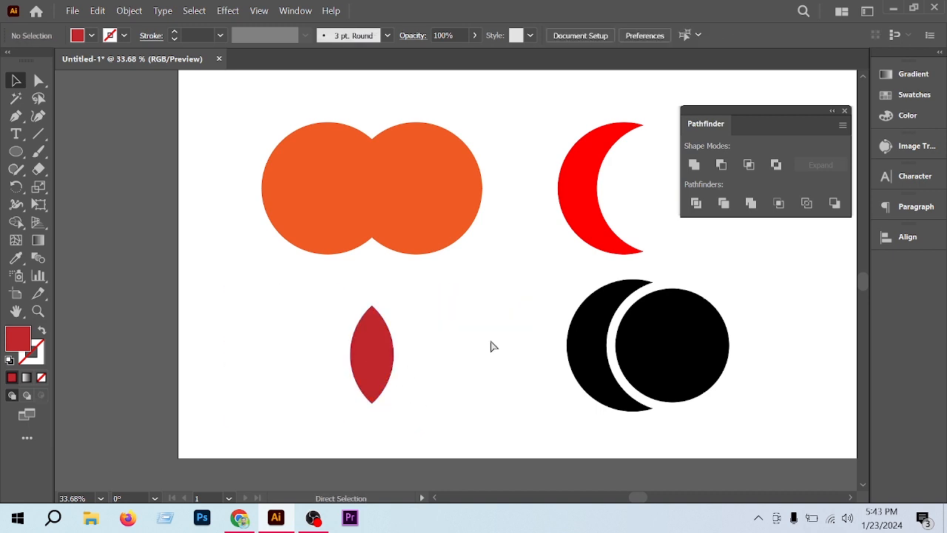
left_click_drag(491, 345, 477, 330)
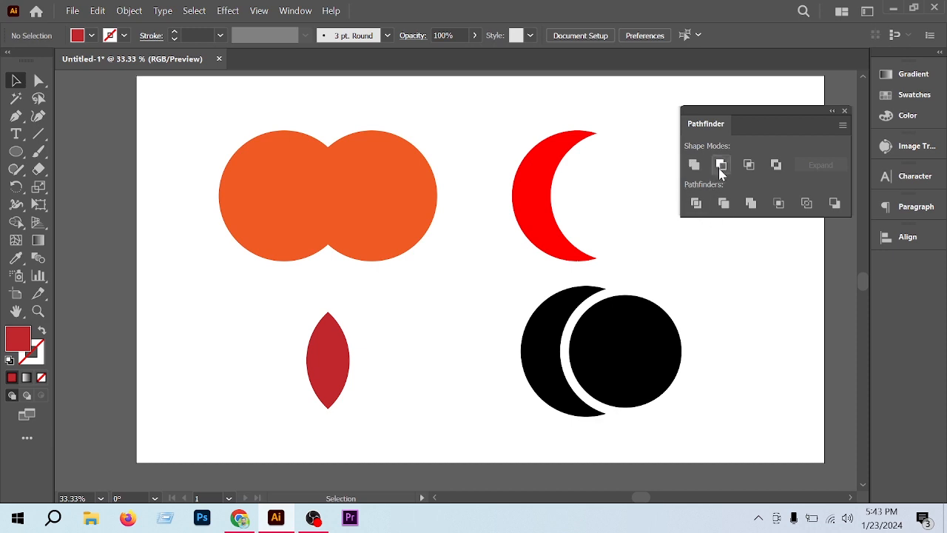